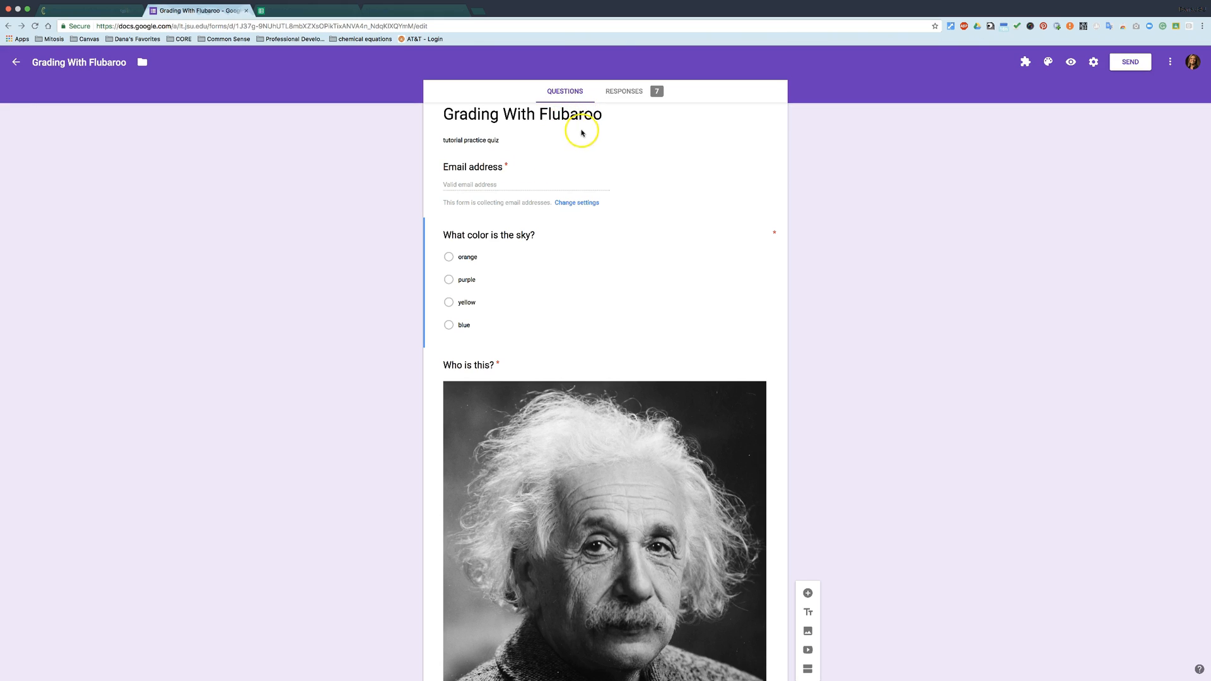
Look over the start of the form, check its quiz settings, and leave them without saving
{"action": "scroll", "coordinate": [544, 138], "scroll_direction": "down", "scroll_amount": 1}
{"action": "scroll", "coordinate": [545, 138], "scroll_direction": "down", "scroll_amount": 1}
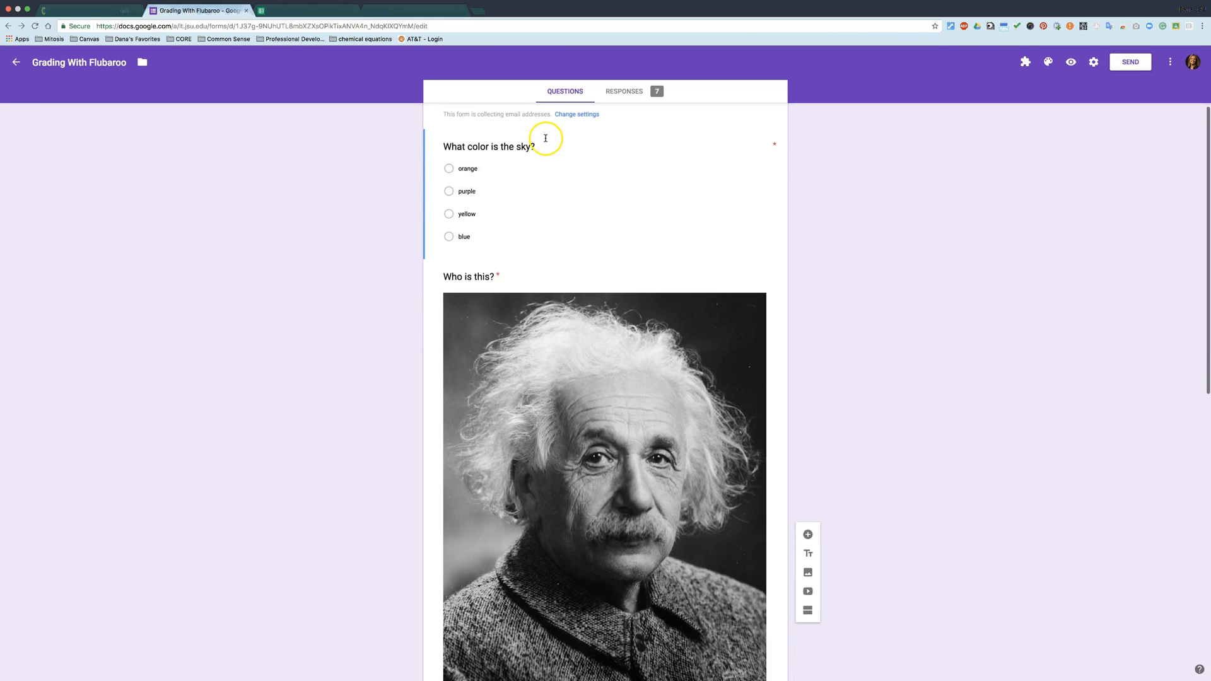
{"action": "scroll", "coordinate": [544, 143], "scroll_direction": "up", "scroll_amount": 3}
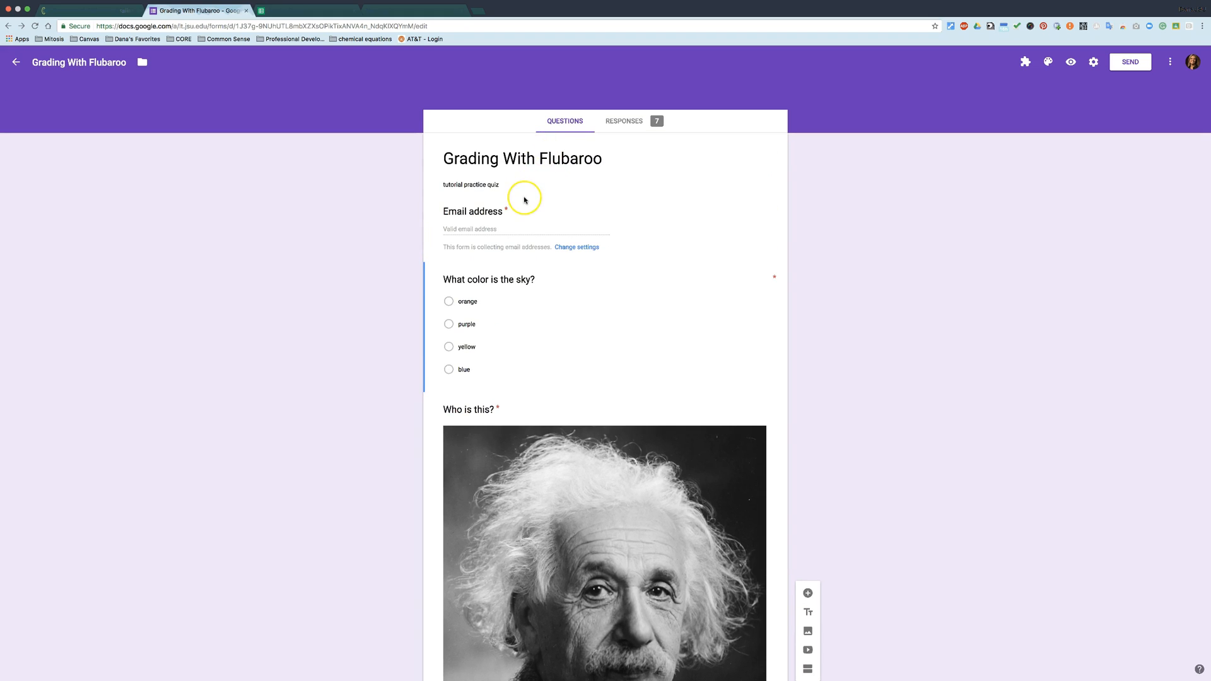
{"action": "scroll", "coordinate": [524, 200], "scroll_direction": "down", "scroll_amount": 1}
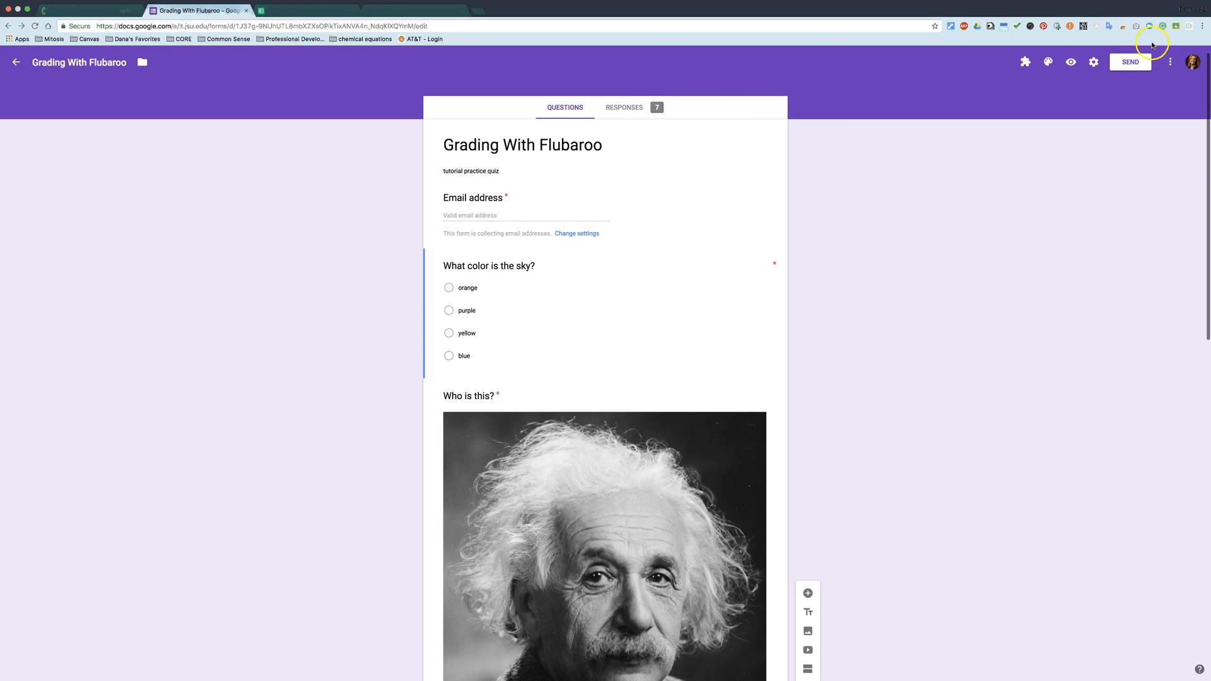
{"action": "left_click", "coordinate": [1095, 63]}
{"action": "left_click", "coordinate": [609, 112]}
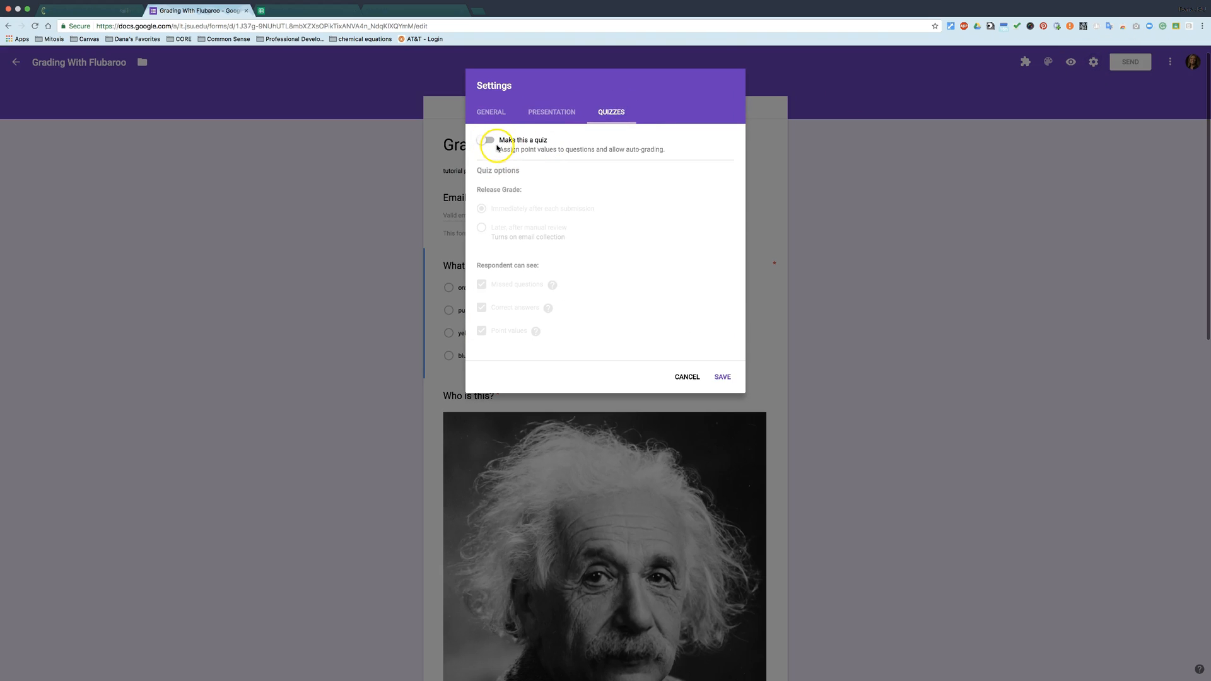
{"action": "left_click", "coordinate": [692, 378]}
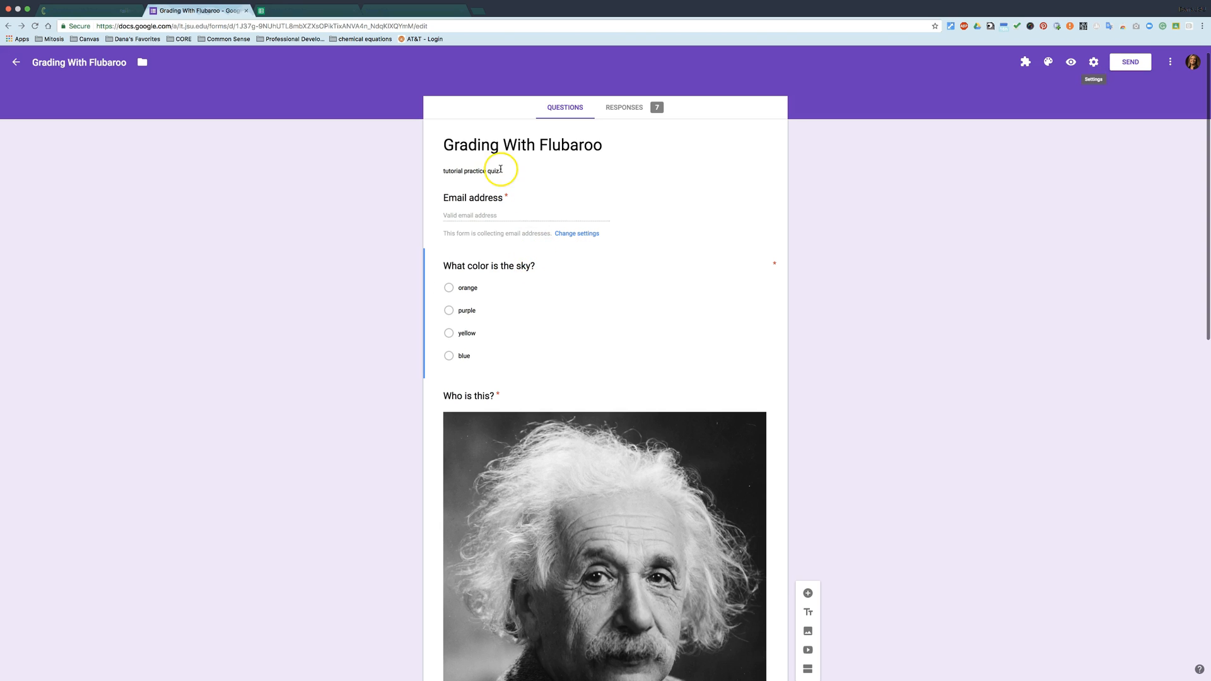
Review the form's questions down to "Select the best number:" and inspect that question's type
{"action": "scroll", "coordinate": [481, 230], "scroll_direction": "down", "scroll_amount": 1}
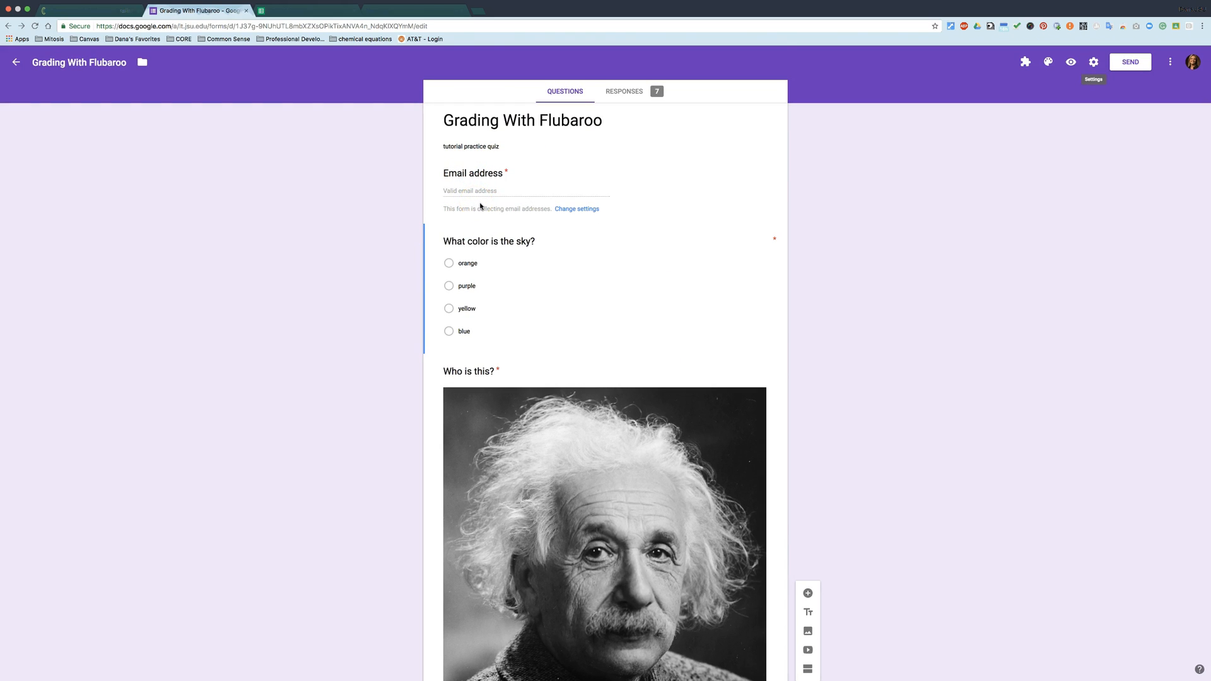
{"action": "scroll", "coordinate": [491, 275], "scroll_direction": "down", "scroll_amount": 5}
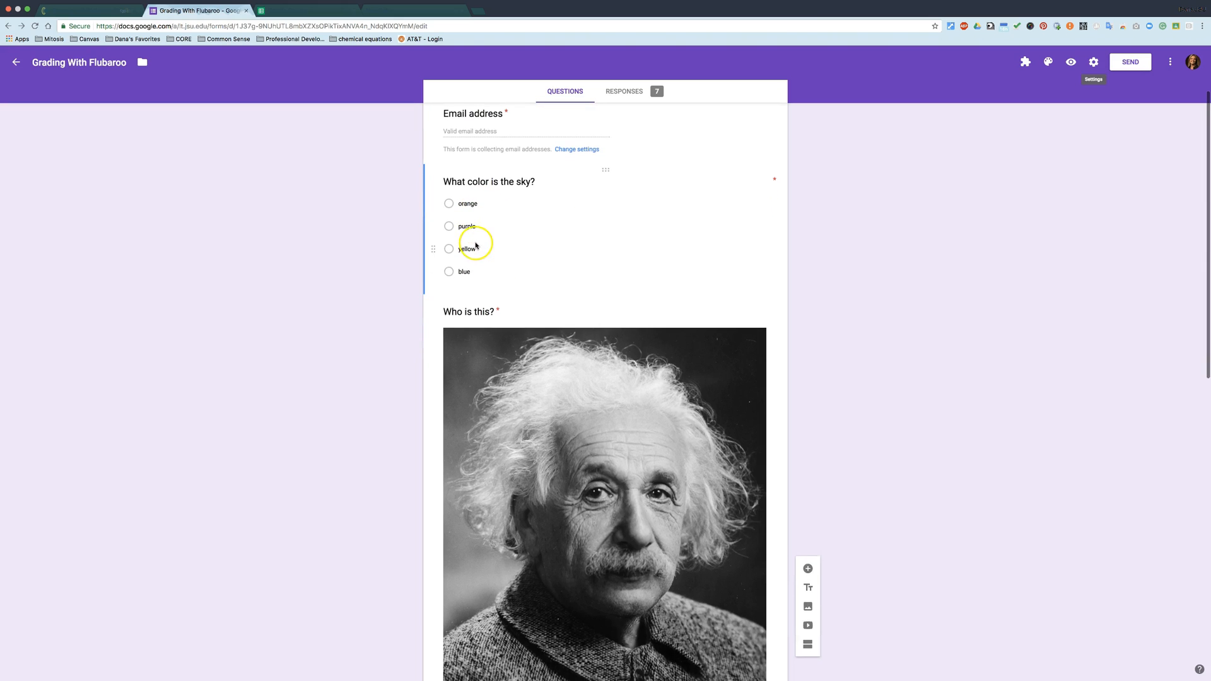
{"action": "scroll", "coordinate": [478, 244], "scroll_direction": "down", "scroll_amount": 12}
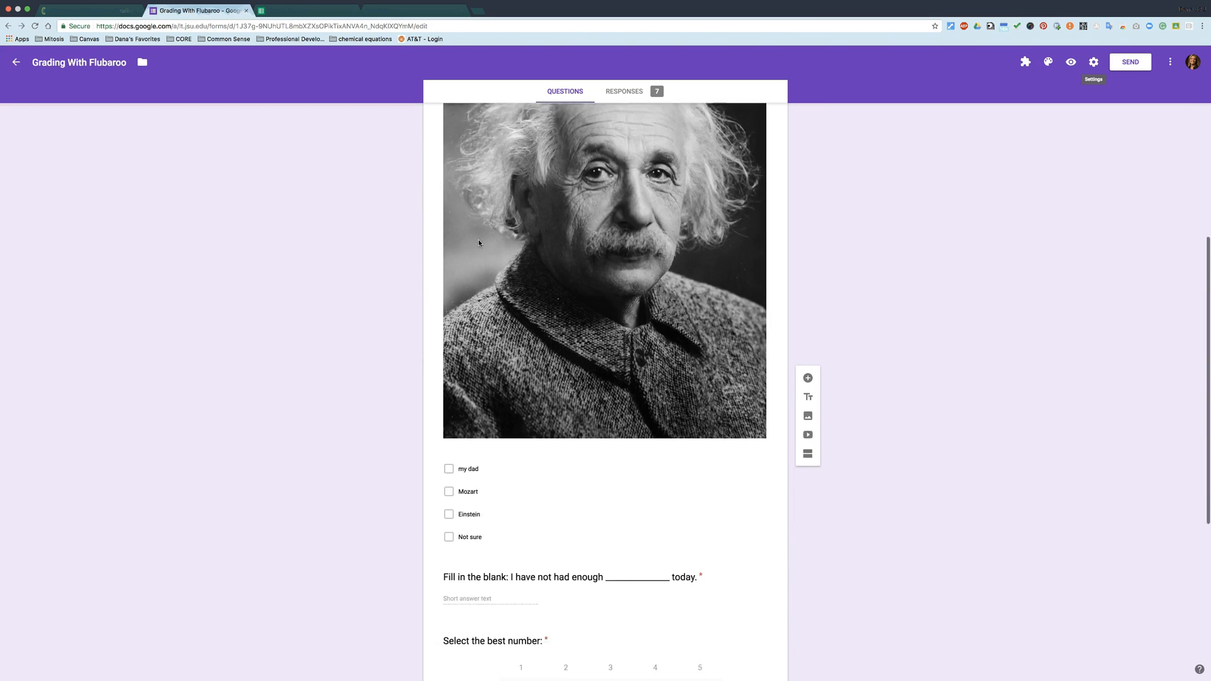
{"action": "scroll", "coordinate": [508, 400], "scroll_direction": "down", "scroll_amount": 3}
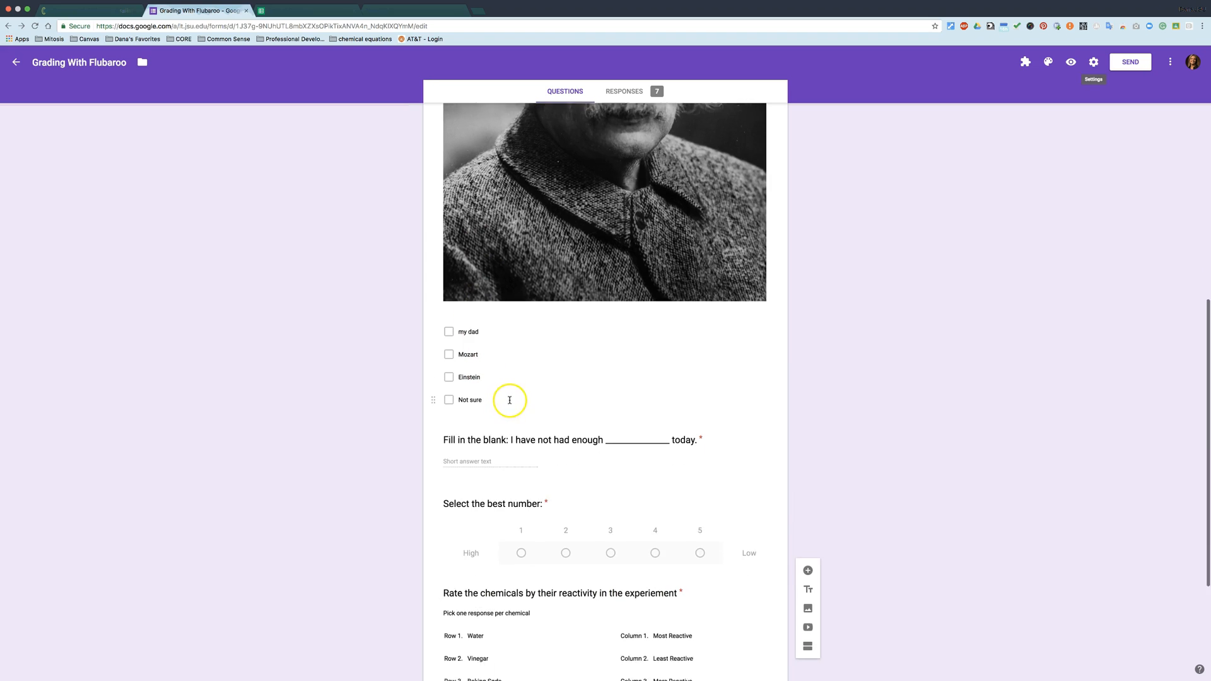
{"action": "scroll", "coordinate": [635, 392], "scroll_direction": "down", "scroll_amount": 4}
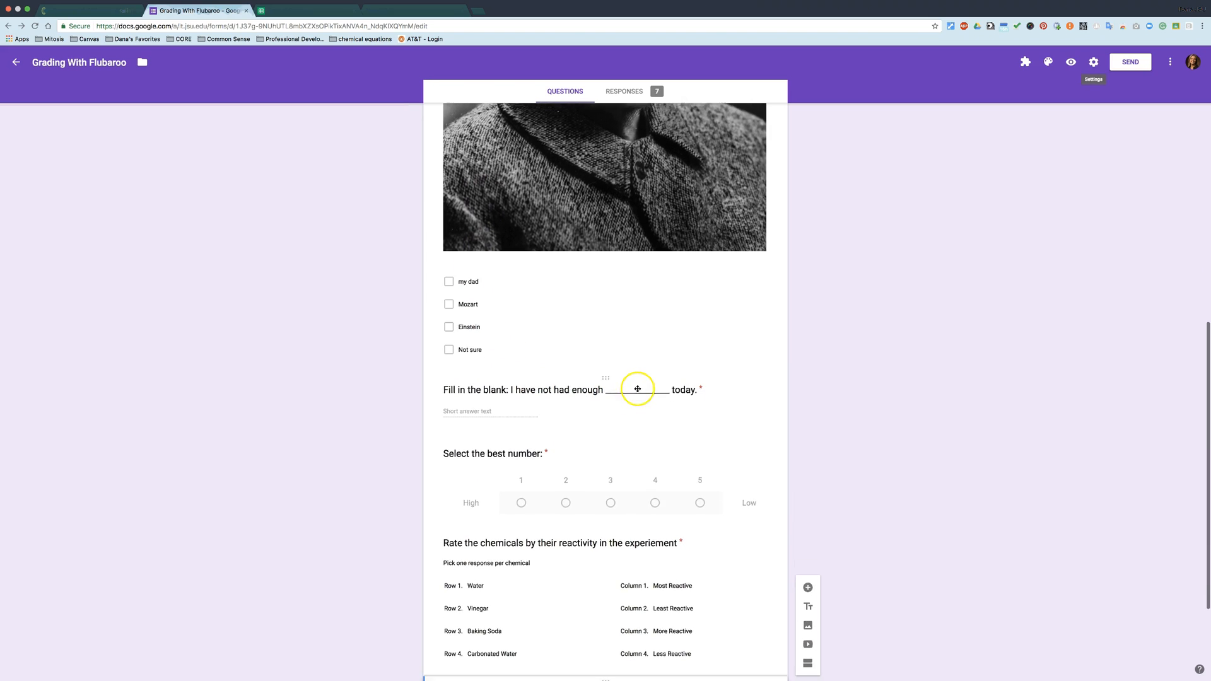
{"action": "left_click", "coordinate": [702, 332]}
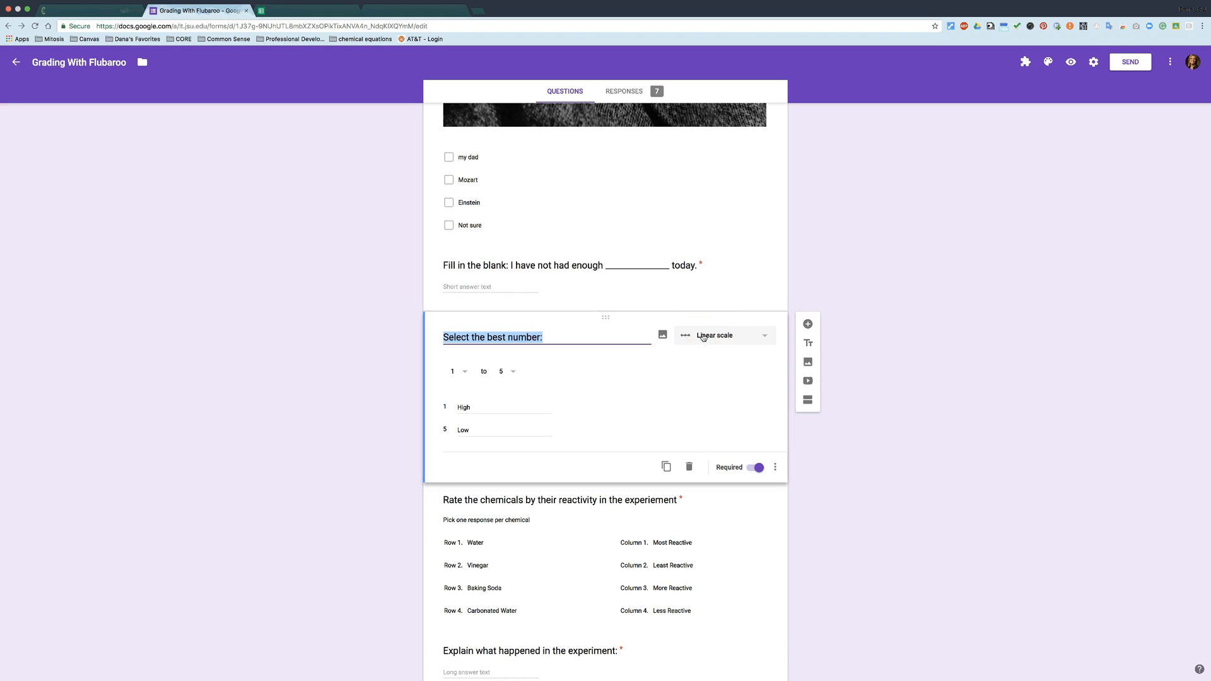
{"action": "left_click", "coordinate": [693, 296]}
{"action": "left_click", "coordinate": [687, 386]}
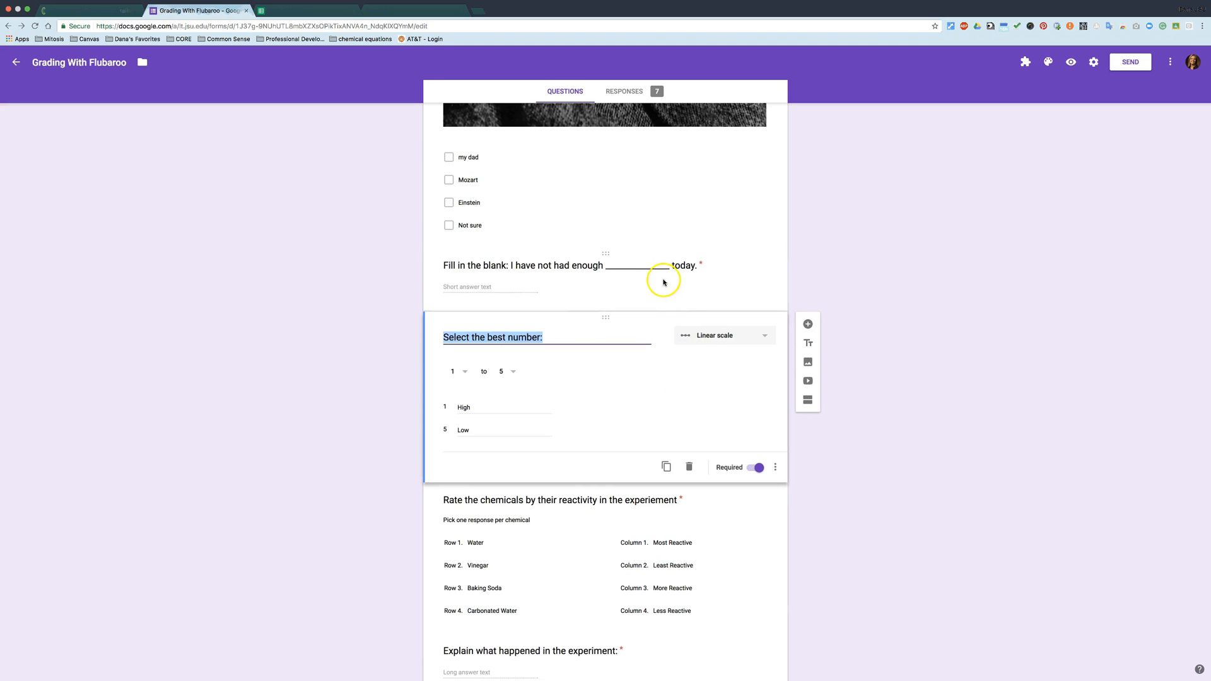
Inspect the question types used for the chemical reactivity rating and the experiment explanation
{"action": "scroll", "coordinate": [662, 536], "scroll_direction": "down", "scroll_amount": 1}
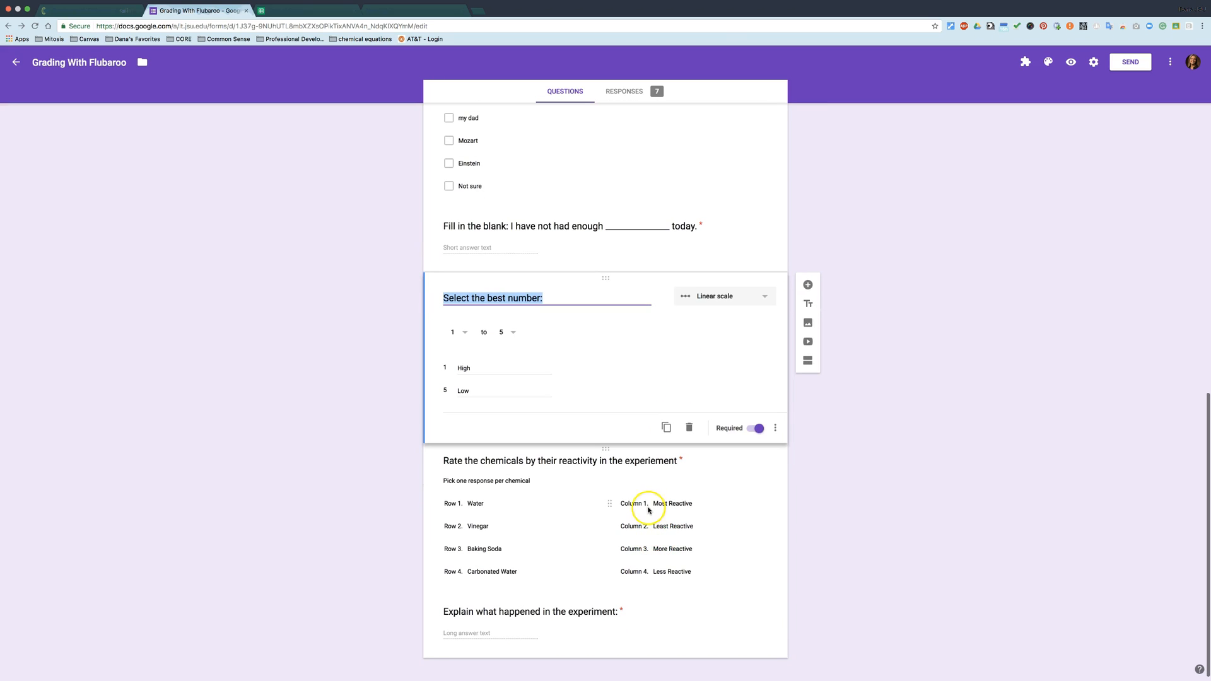
{"action": "left_click", "coordinate": [657, 479]}
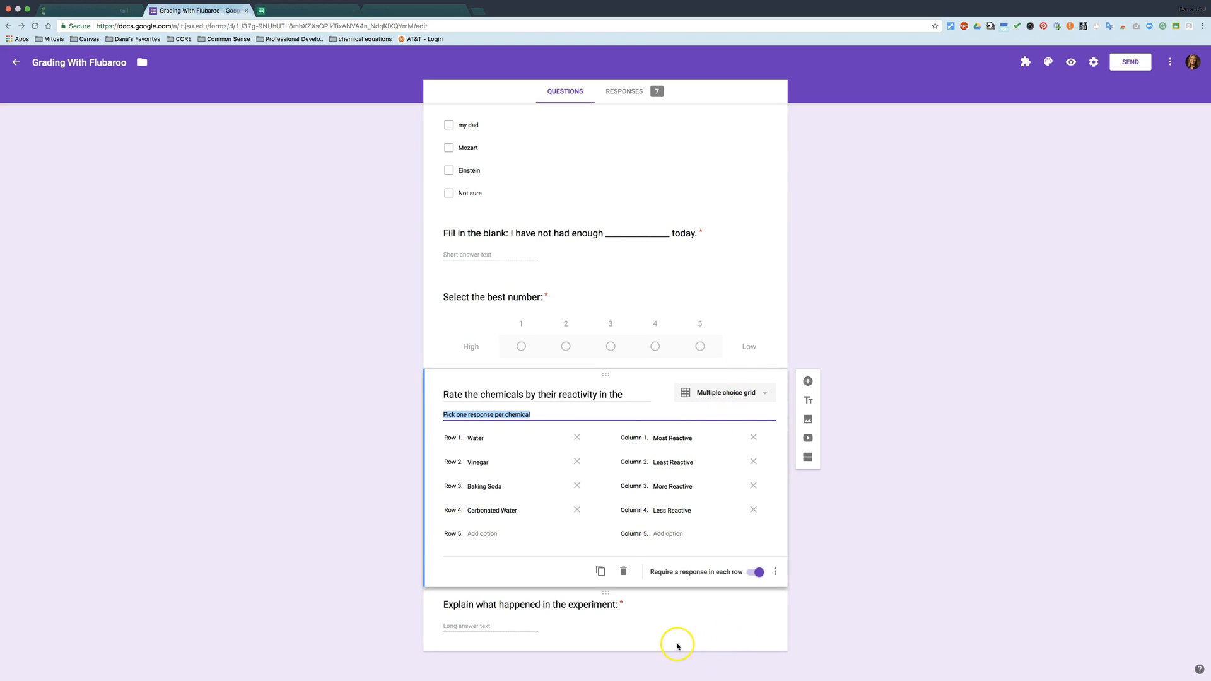
{"action": "left_click", "coordinate": [570, 623]}
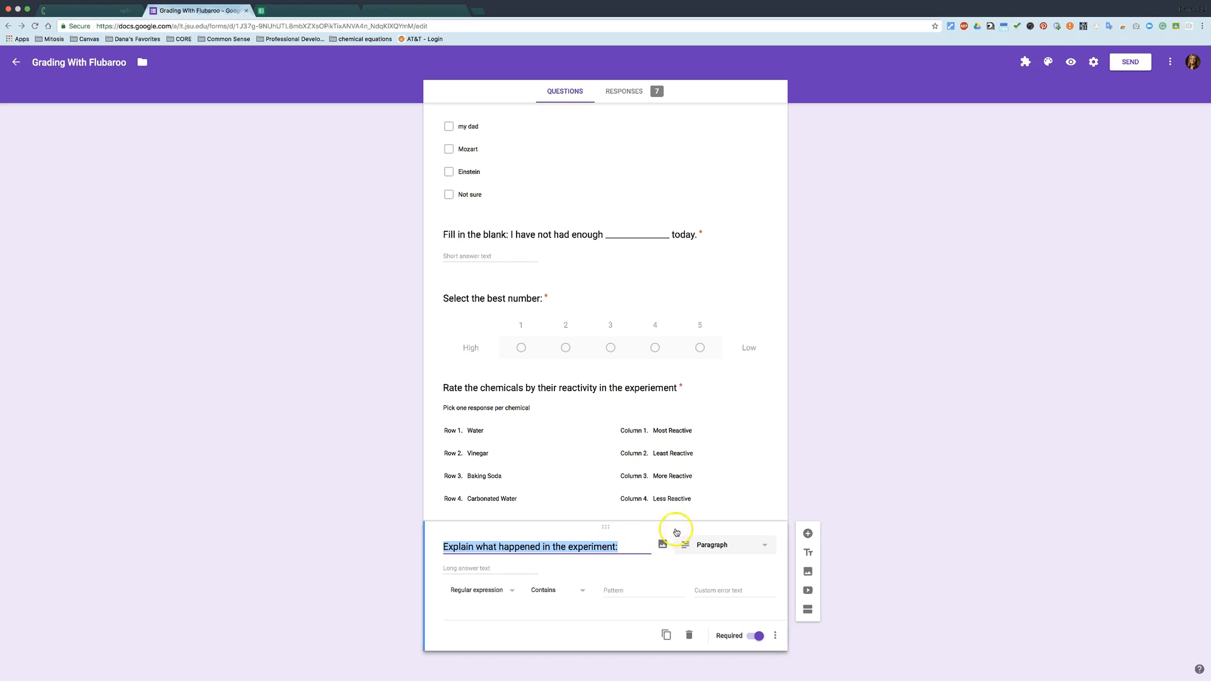
{"action": "left_click", "coordinate": [732, 494]}
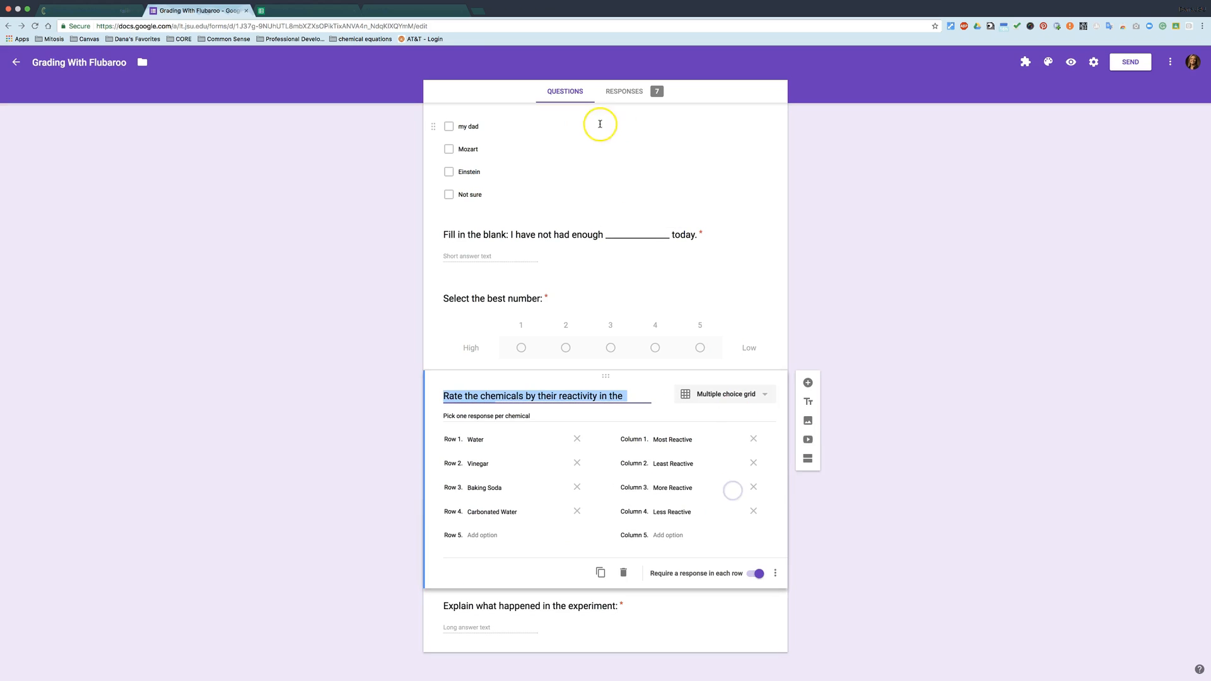
Examine the summary charts of the form's responses
{"action": "left_click", "coordinate": [627, 89]}
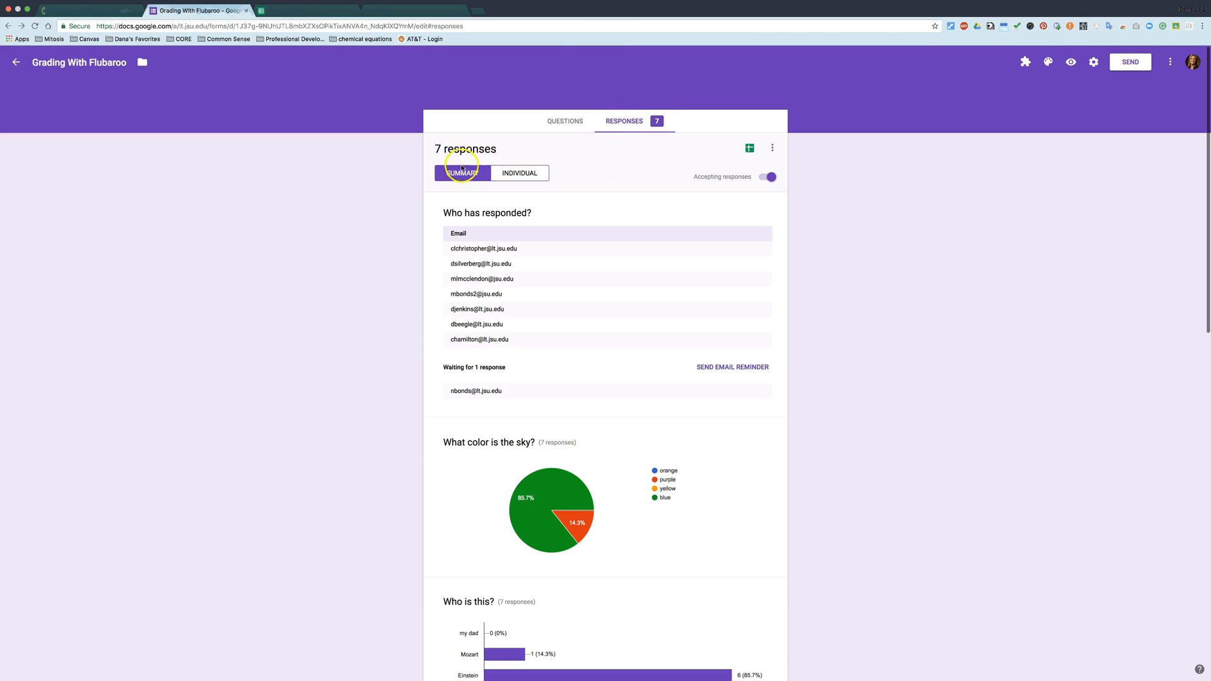
{"action": "scroll", "coordinate": [537, 363], "scroll_direction": "down", "scroll_amount": 3}
{"action": "scroll", "coordinate": [537, 363], "scroll_direction": "down", "scroll_amount": 4}
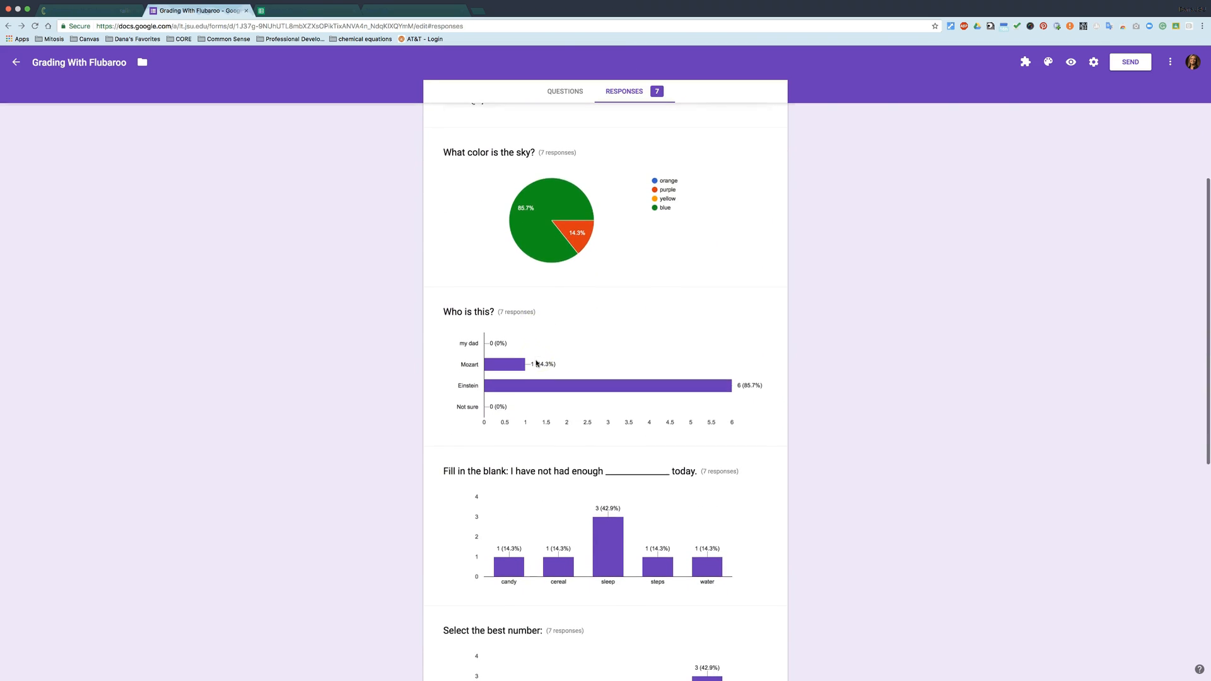
{"action": "scroll", "coordinate": [536, 363], "scroll_direction": "down", "scroll_amount": 6}
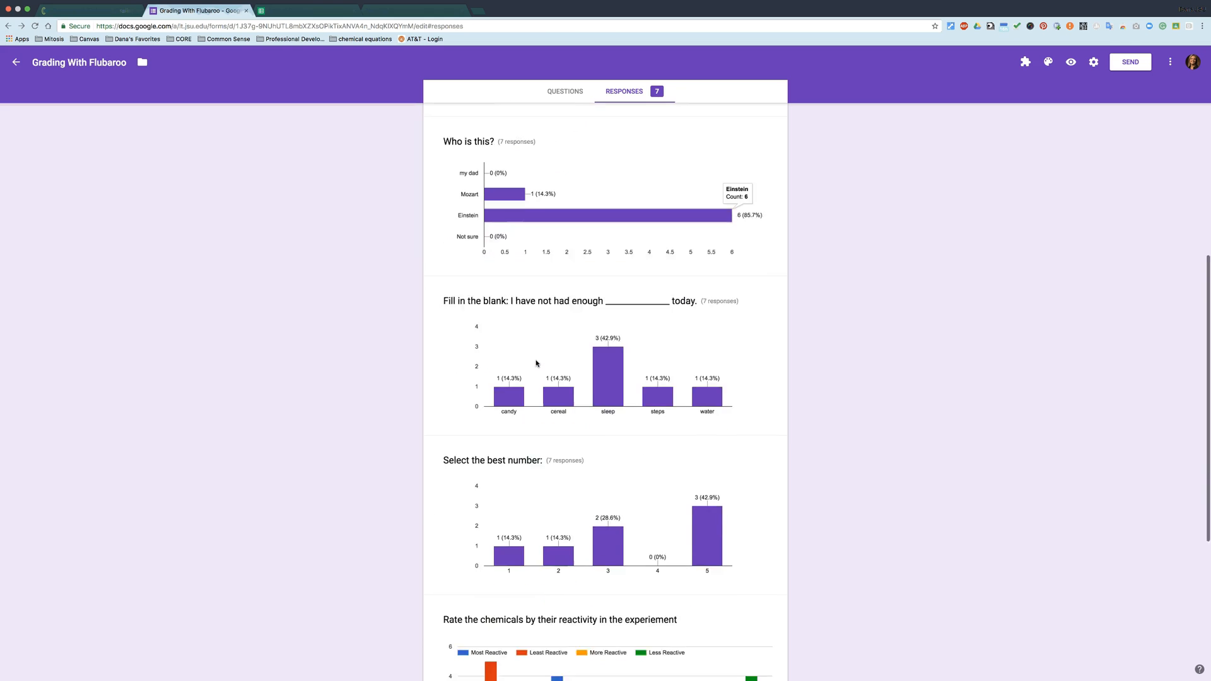
{"action": "scroll", "coordinate": [536, 362], "scroll_direction": "up", "scroll_amount": 15}
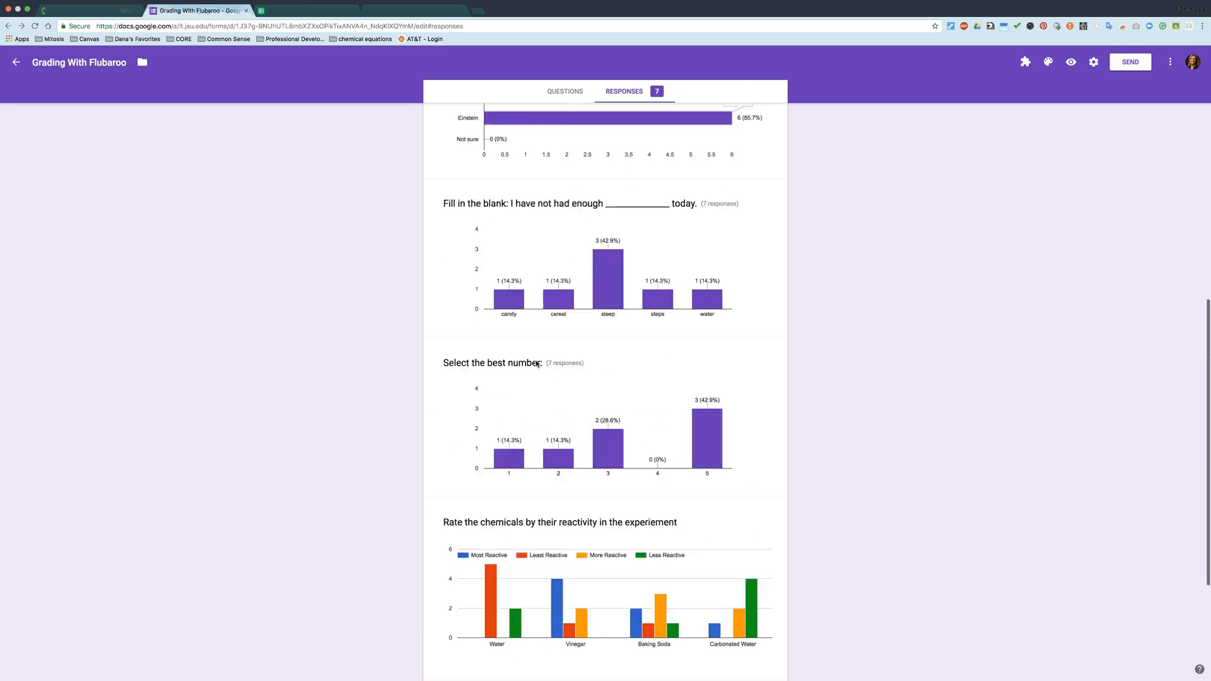
Examine the first individual response through to its last answer
{"action": "left_click", "coordinate": [521, 174]}
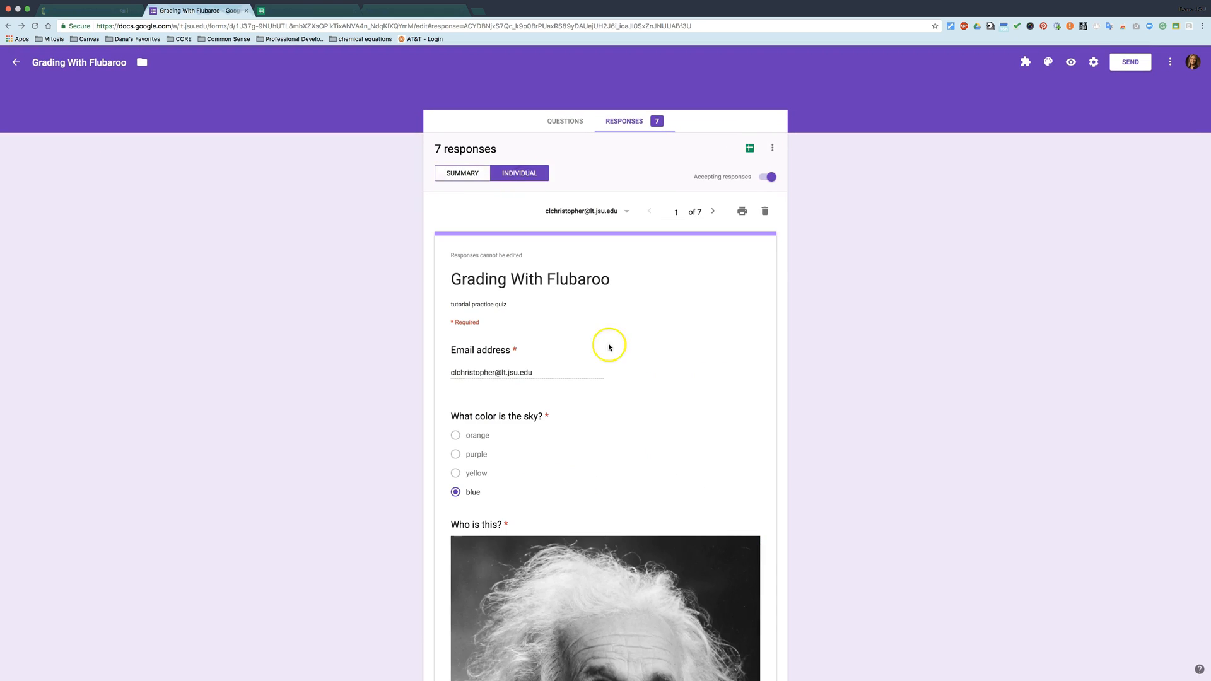
{"action": "scroll", "coordinate": [621, 355], "scroll_direction": "down", "scroll_amount": 3}
{"action": "scroll", "coordinate": [621, 356], "scroll_direction": "down", "scroll_amount": 10}
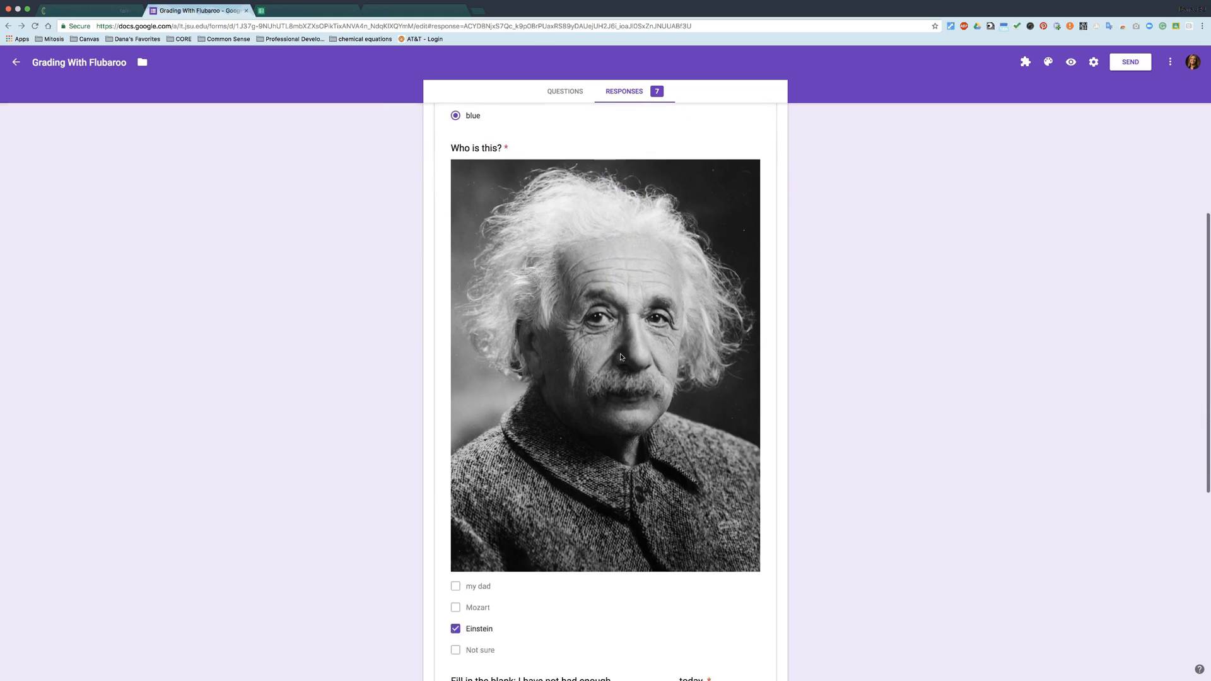
{"action": "scroll", "coordinate": [621, 358], "scroll_direction": "down", "scroll_amount": 2}
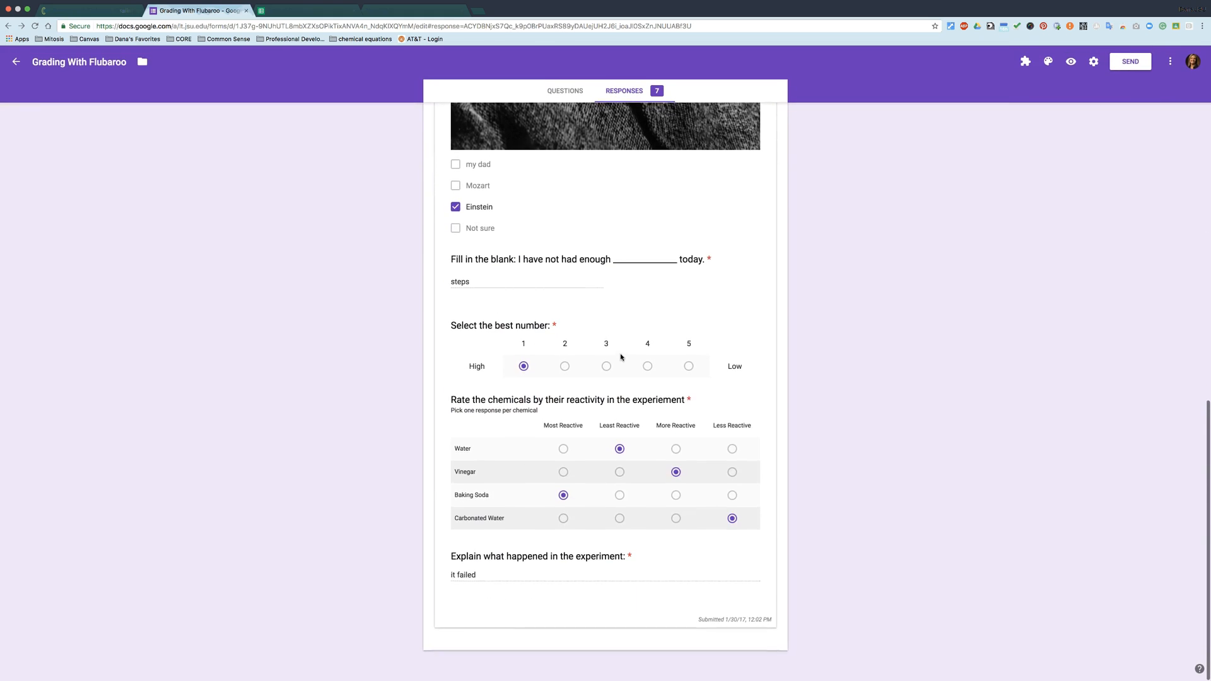
{"action": "scroll", "coordinate": [621, 360], "scroll_direction": "up", "scroll_amount": 15}
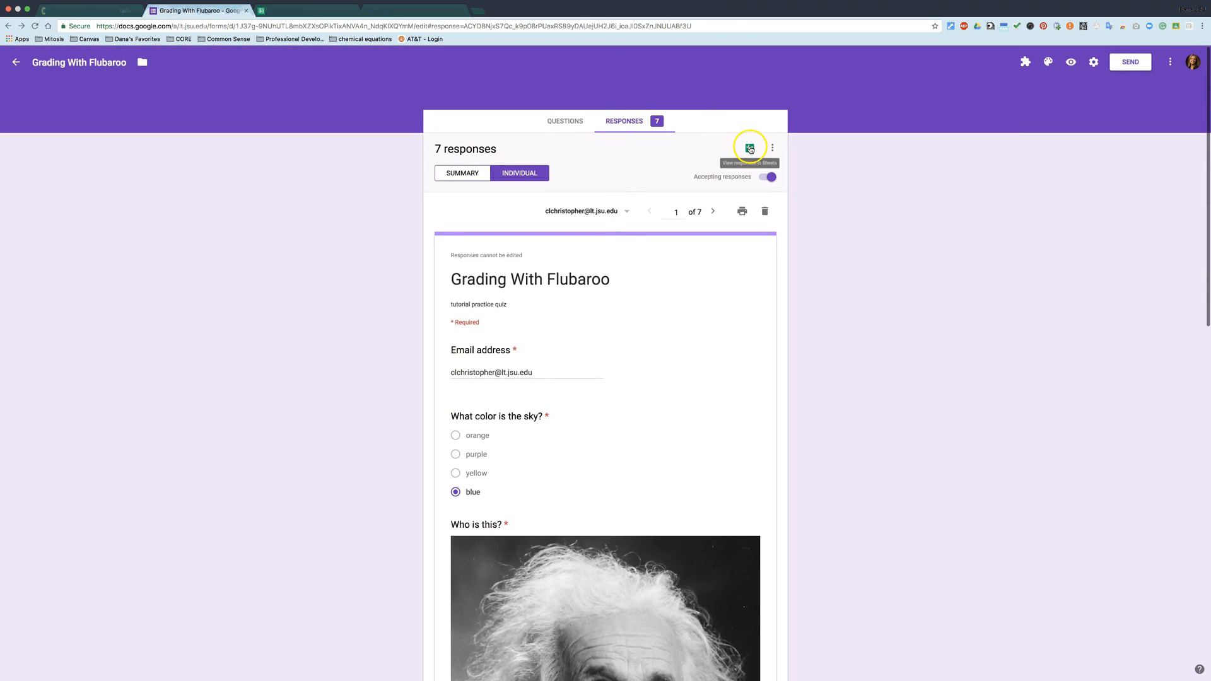
Create a new spreadsheet as the form's response destination and open it in Google Sheets
{"action": "left_click", "coordinate": [772, 148]}
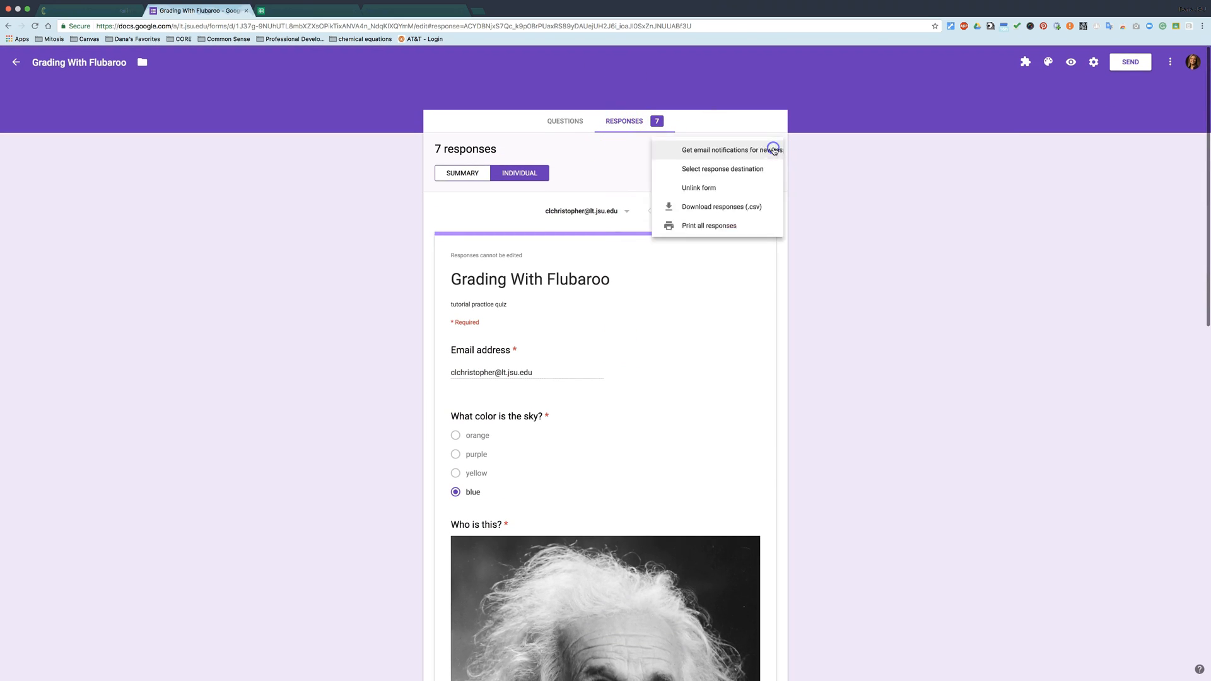
{"action": "left_click", "coordinate": [675, 174]}
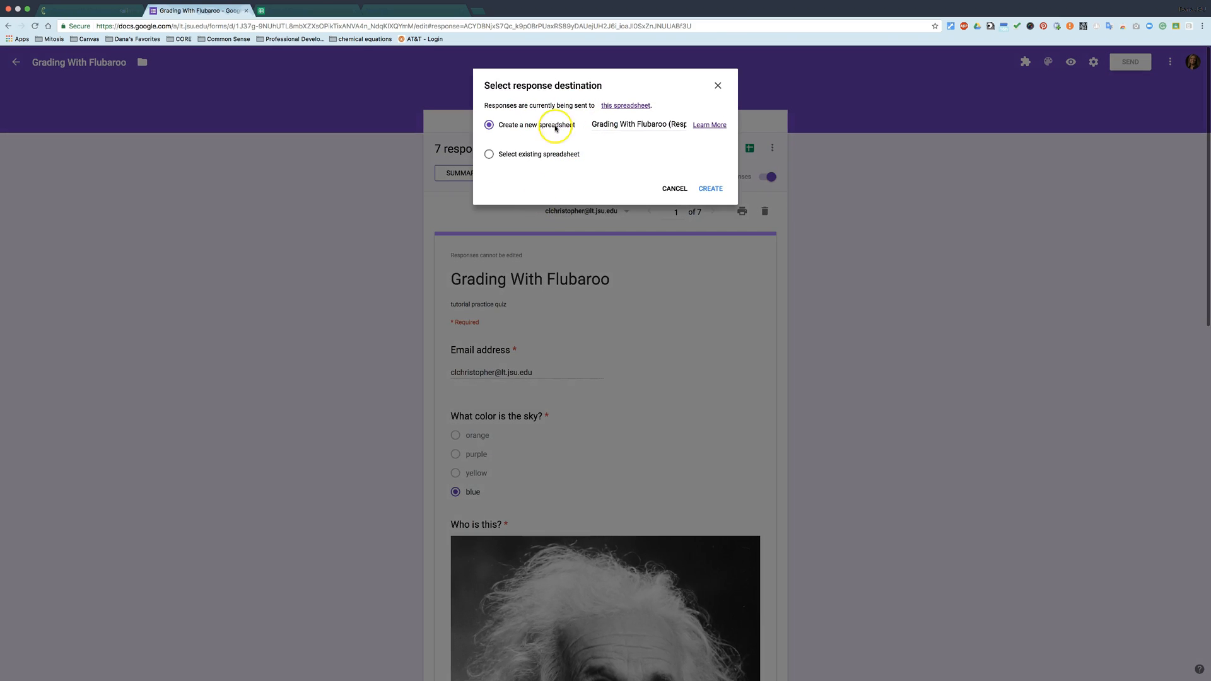
{"action": "left_click", "coordinate": [711, 189]}
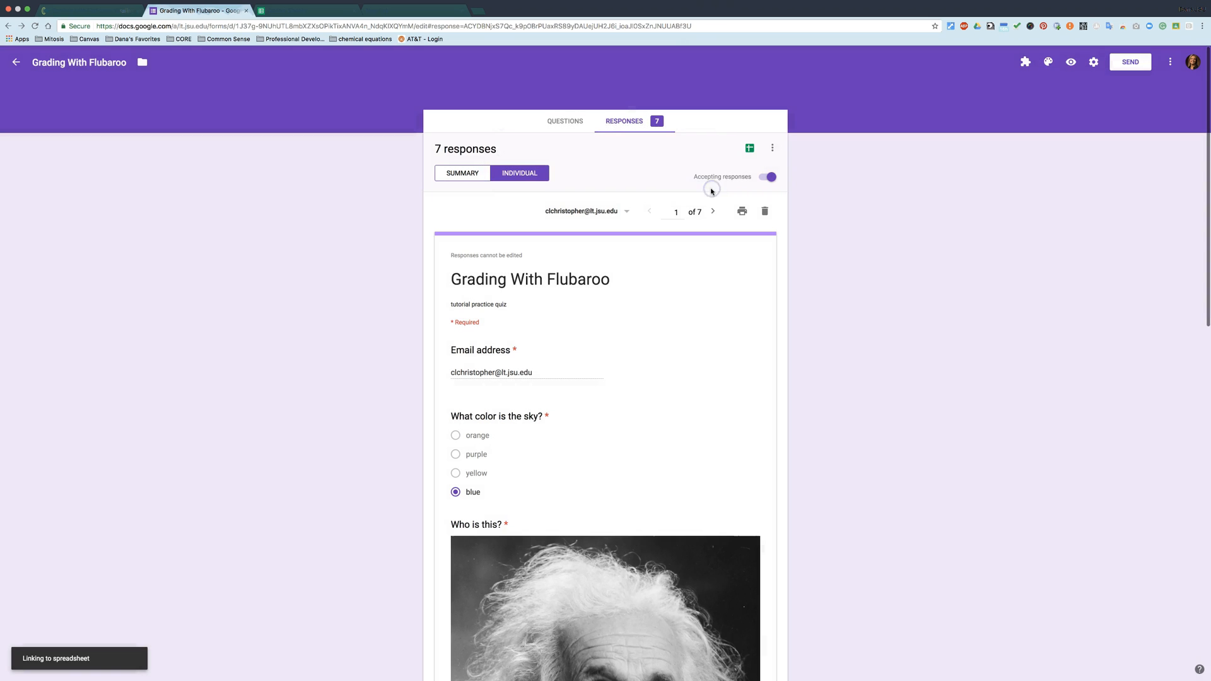
{"action": "left_click", "coordinate": [748, 150]}
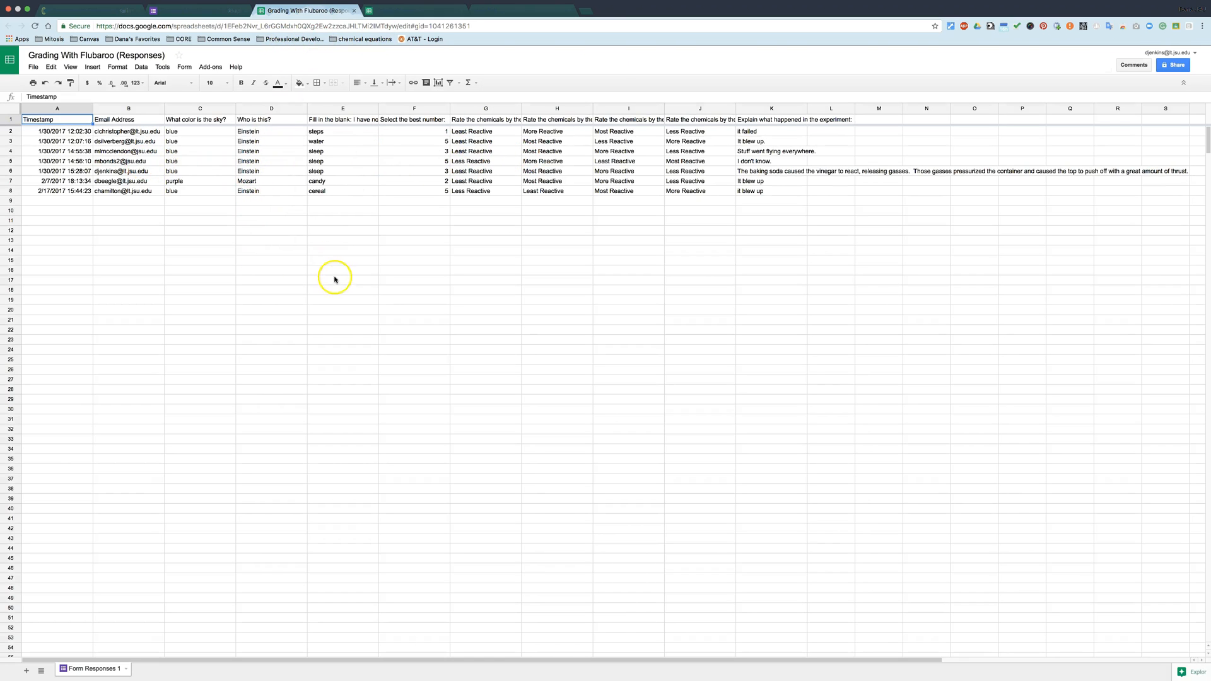
Launch the Flubaroo add-on for the responses sheet and dismiss its notification
{"action": "left_click", "coordinate": [213, 67]}
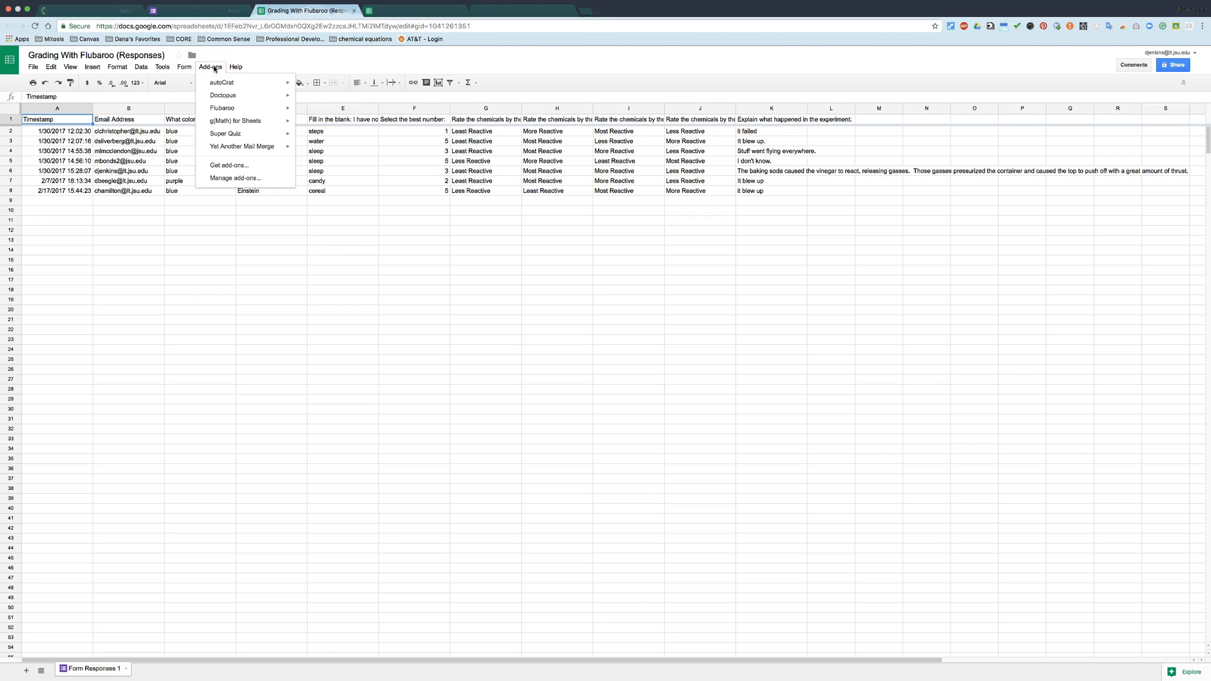
{"action": "left_click", "coordinate": [220, 111]}
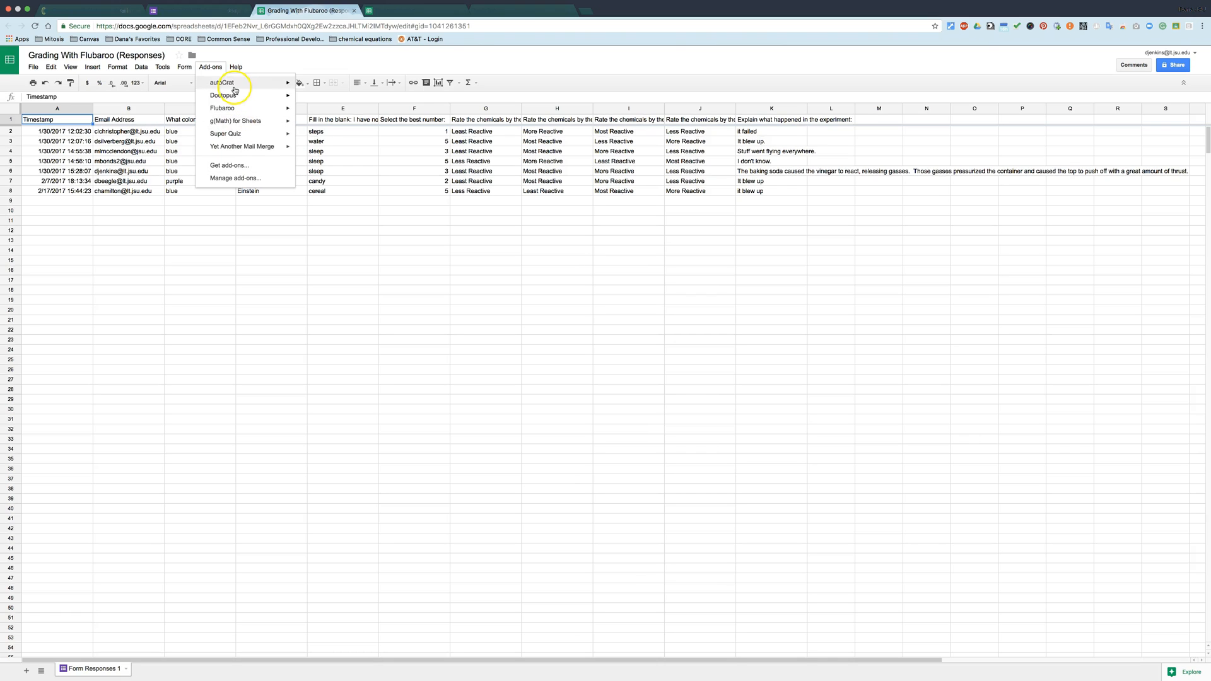
{"action": "left_click", "coordinate": [231, 108]}
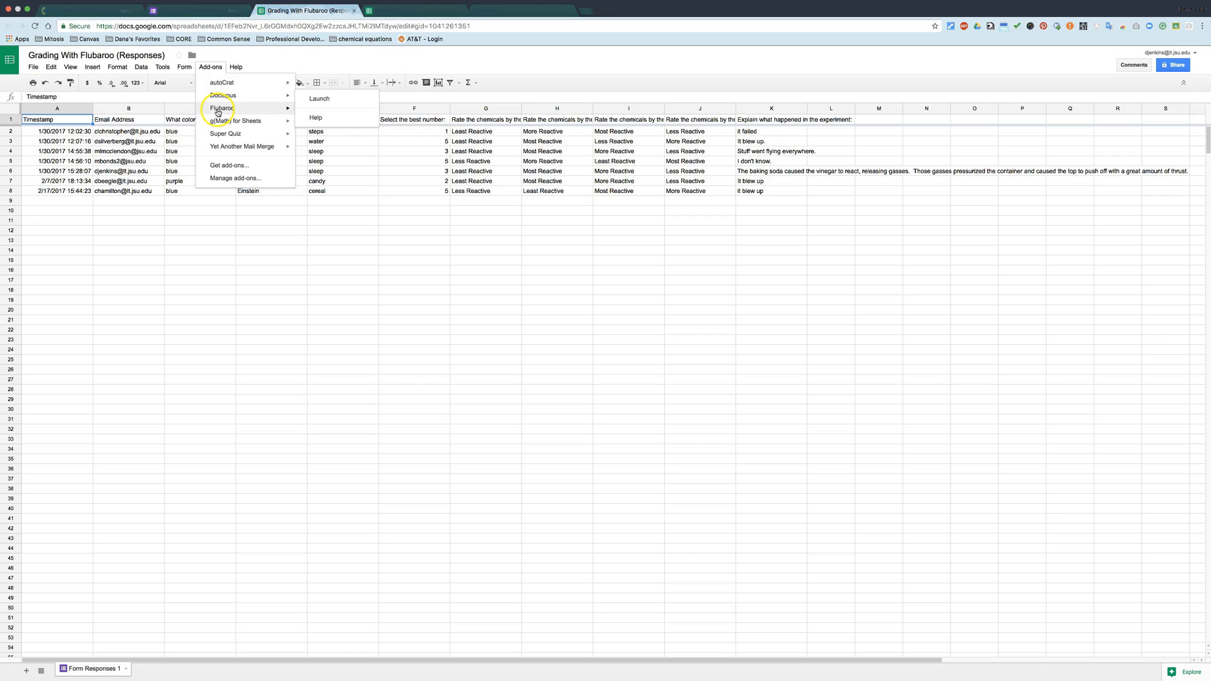
{"action": "left_click", "coordinate": [322, 111]}
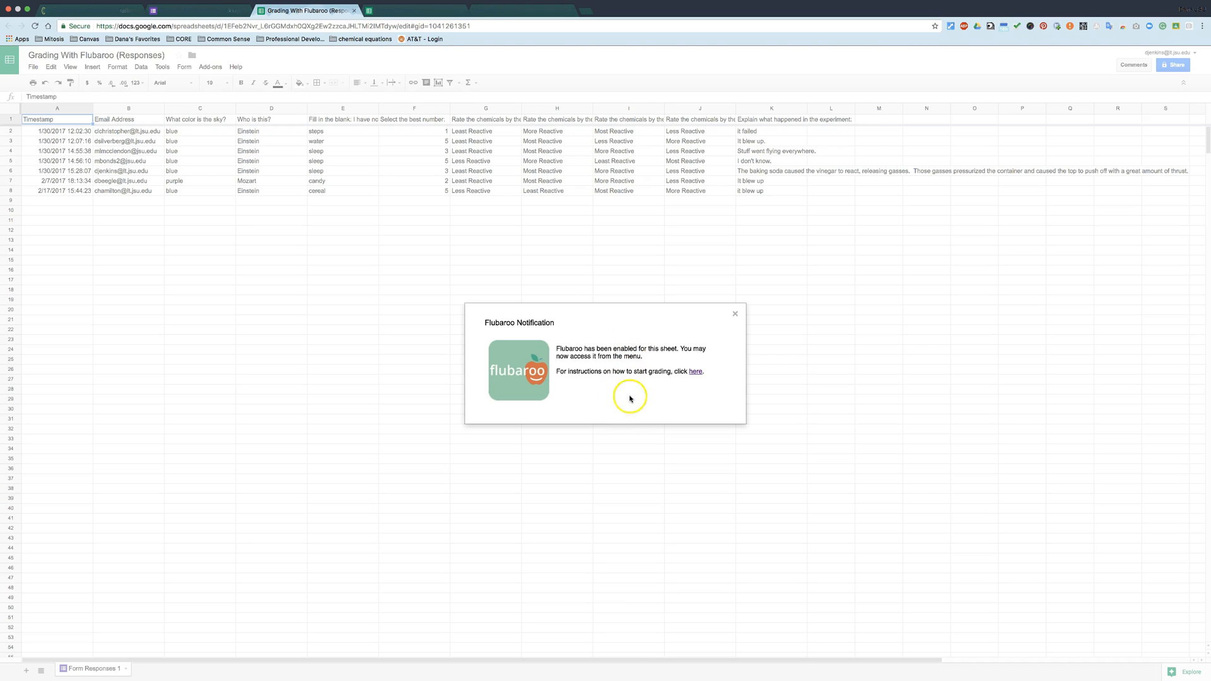
{"action": "left_click", "coordinate": [735, 313]}
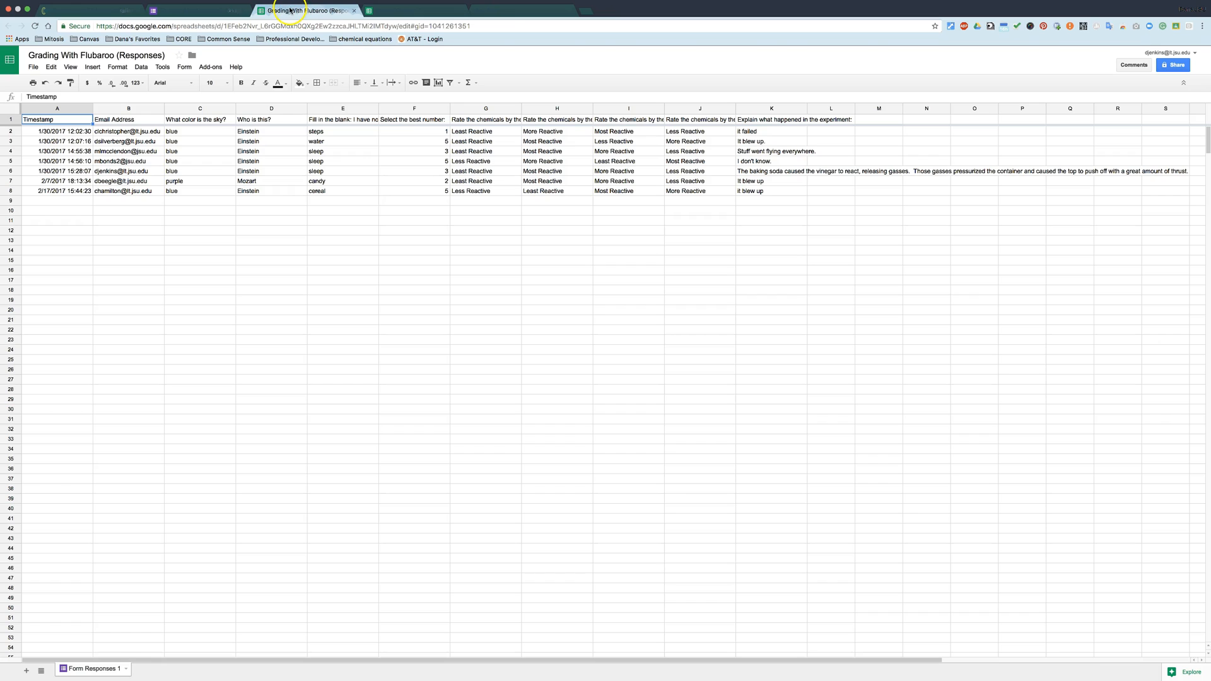
Start grading the assignment with the Flubaroo add-on
{"action": "left_click", "coordinate": [209, 67]}
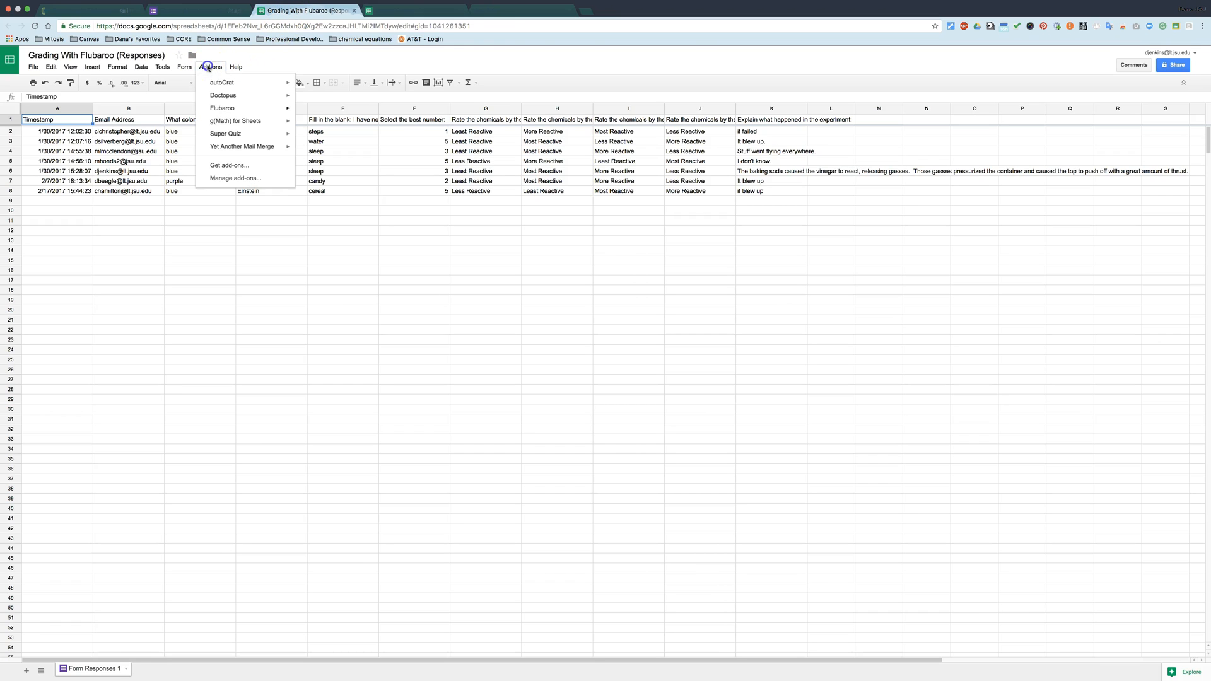
{"action": "mouse_move", "coordinate": [223, 109]}
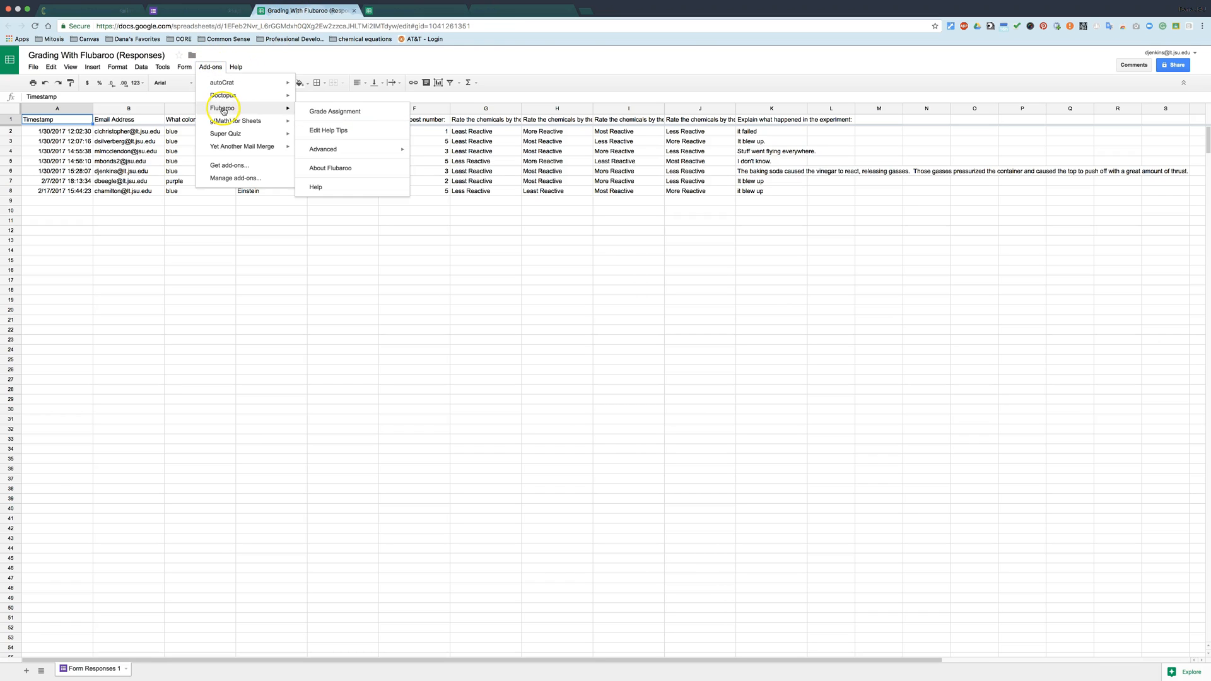
{"action": "left_click", "coordinate": [326, 114]}
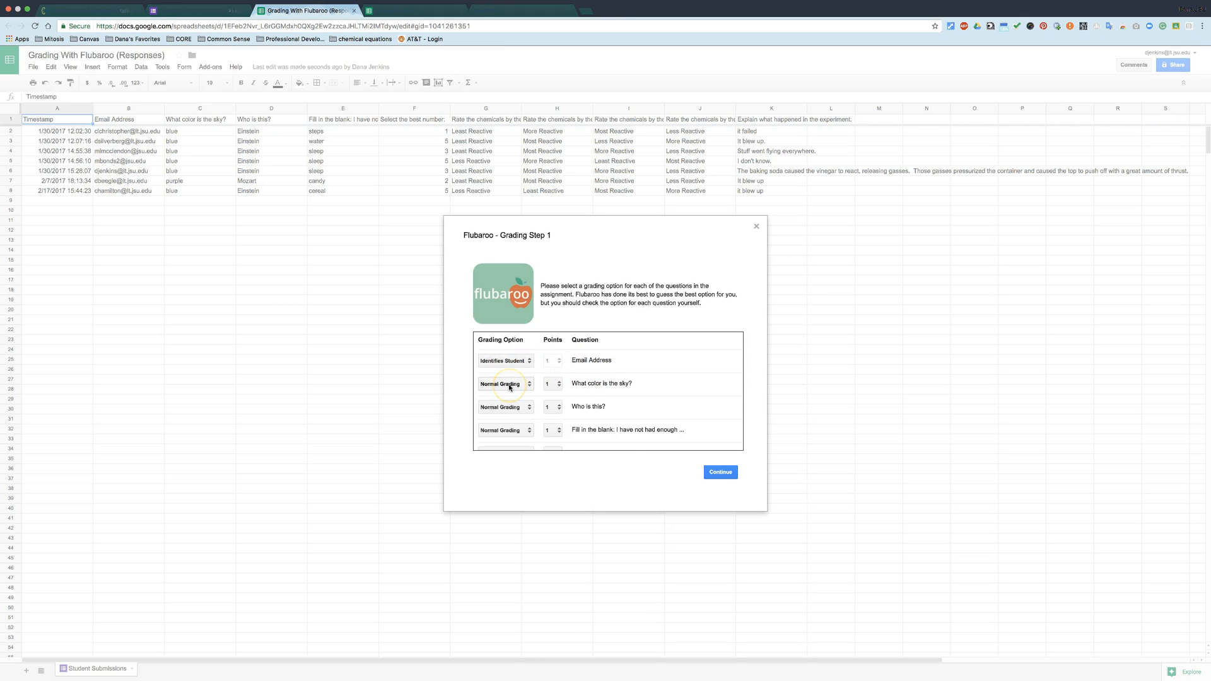
Set the question "Explain what happened in the experiment" to Grade by Hand, worth 5 points, and continue to the answer key selection
{"action": "scroll", "coordinate": [509, 387], "scroll_direction": "down", "scroll_amount": 1}
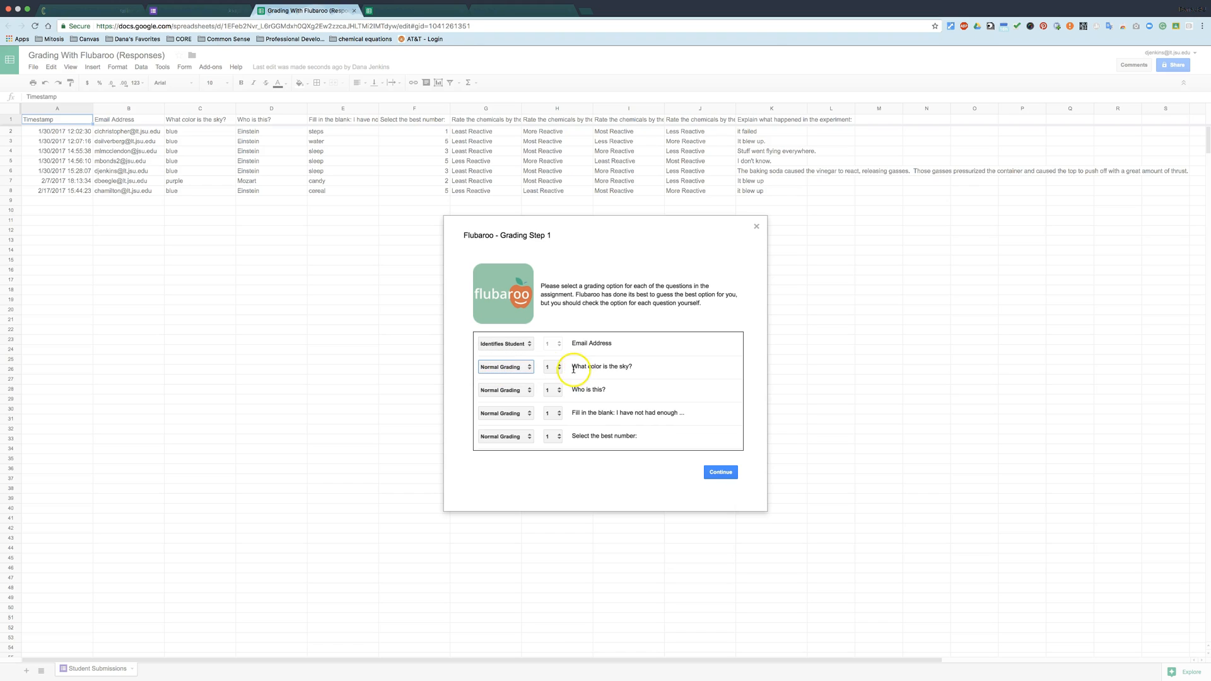
{"action": "scroll", "coordinate": [558, 381], "scroll_direction": "down", "scroll_amount": 2}
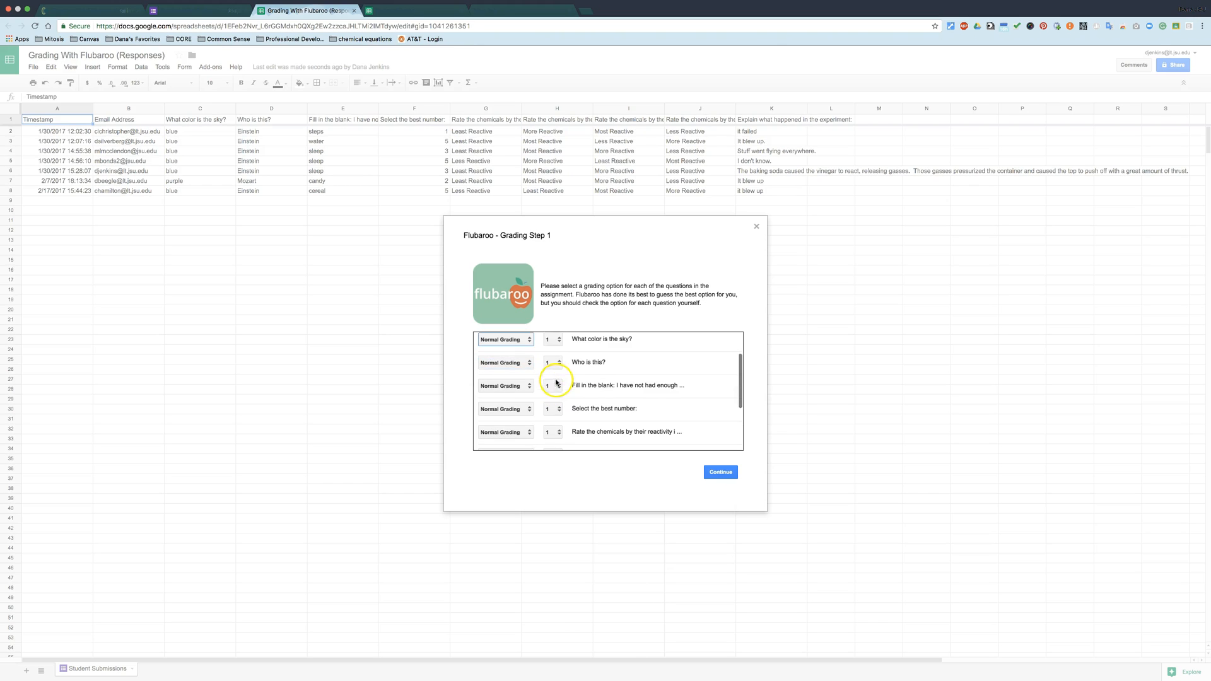
{"action": "left_click", "coordinate": [558, 339]}
{"action": "left_click", "coordinate": [560, 339]}
{"action": "scroll", "coordinate": [516, 407], "scroll_direction": "down", "scroll_amount": 5}
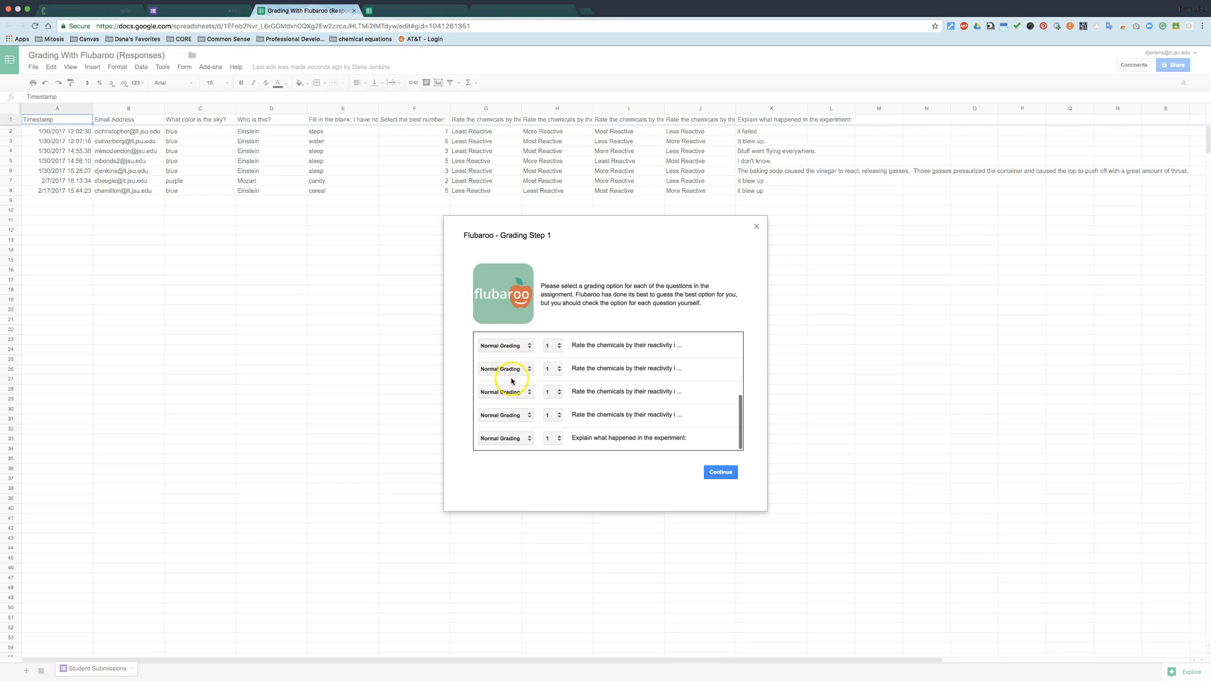
{"action": "left_click", "coordinate": [507, 437]}
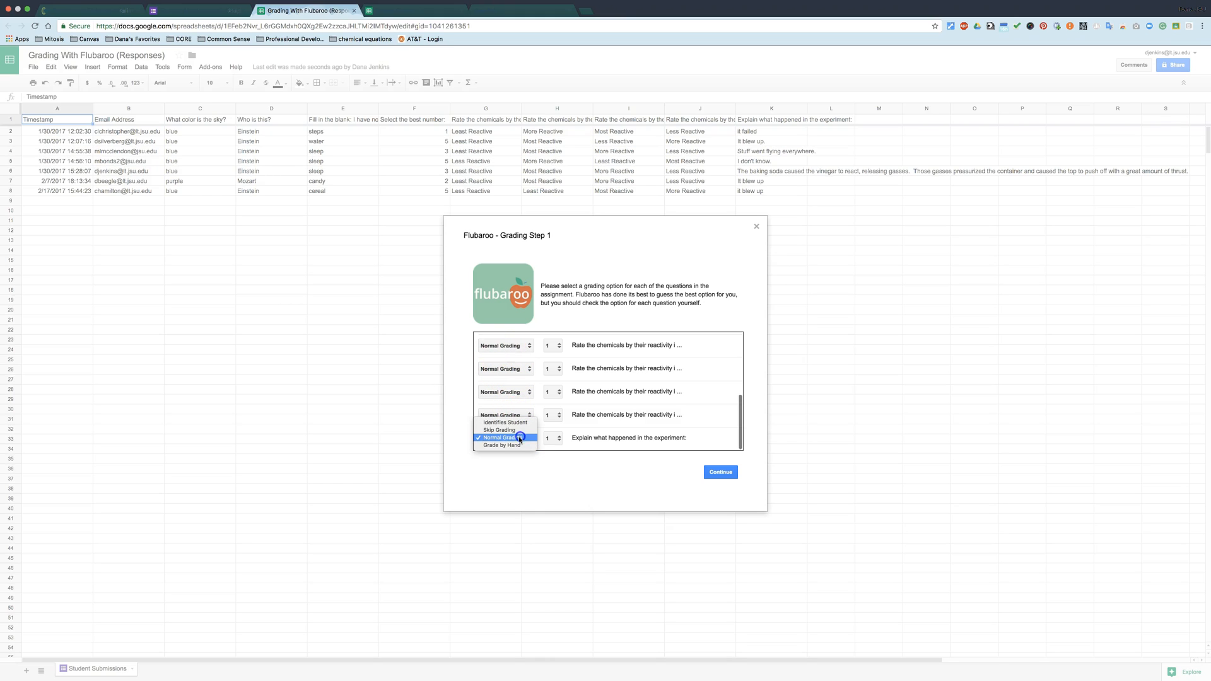
{"action": "left_click", "coordinate": [505, 445]}
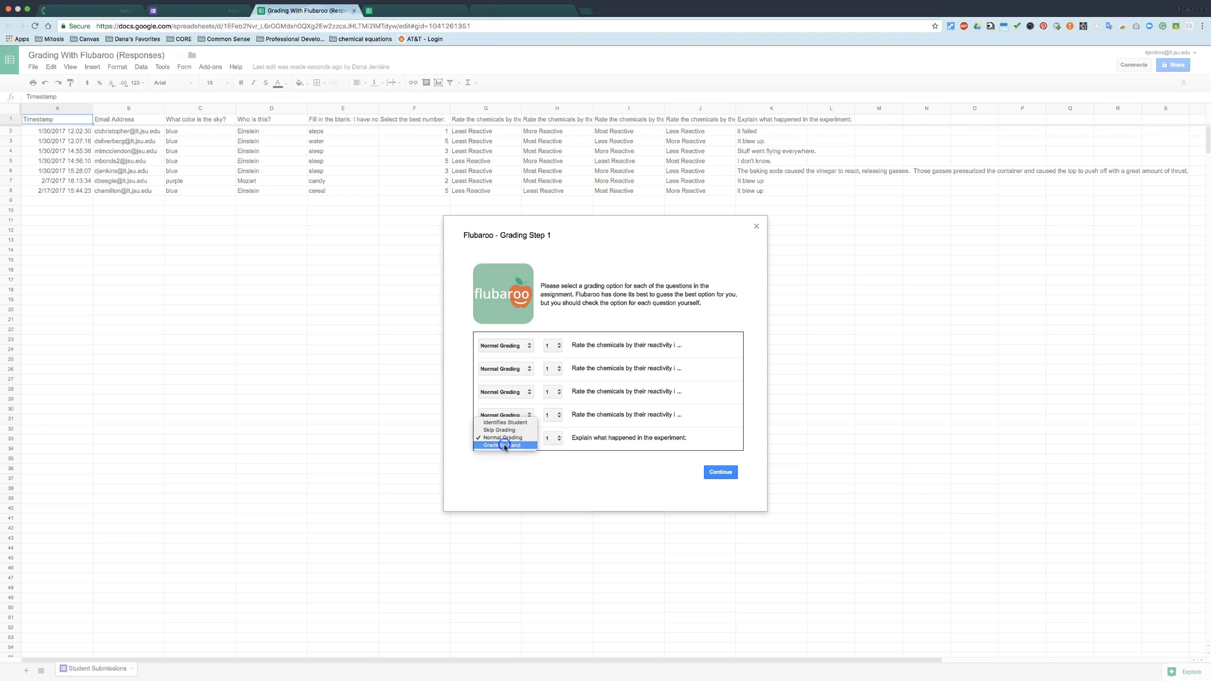
{"action": "left_click", "coordinate": [562, 438]}
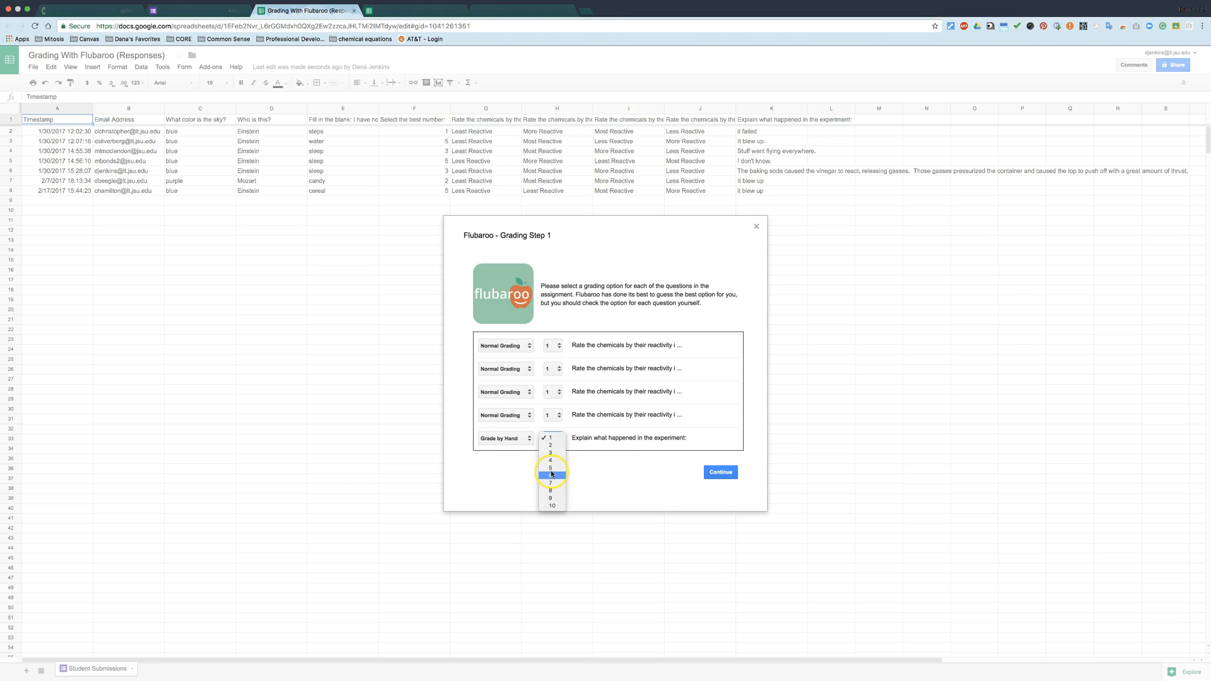
{"action": "left_click", "coordinate": [551, 472]}
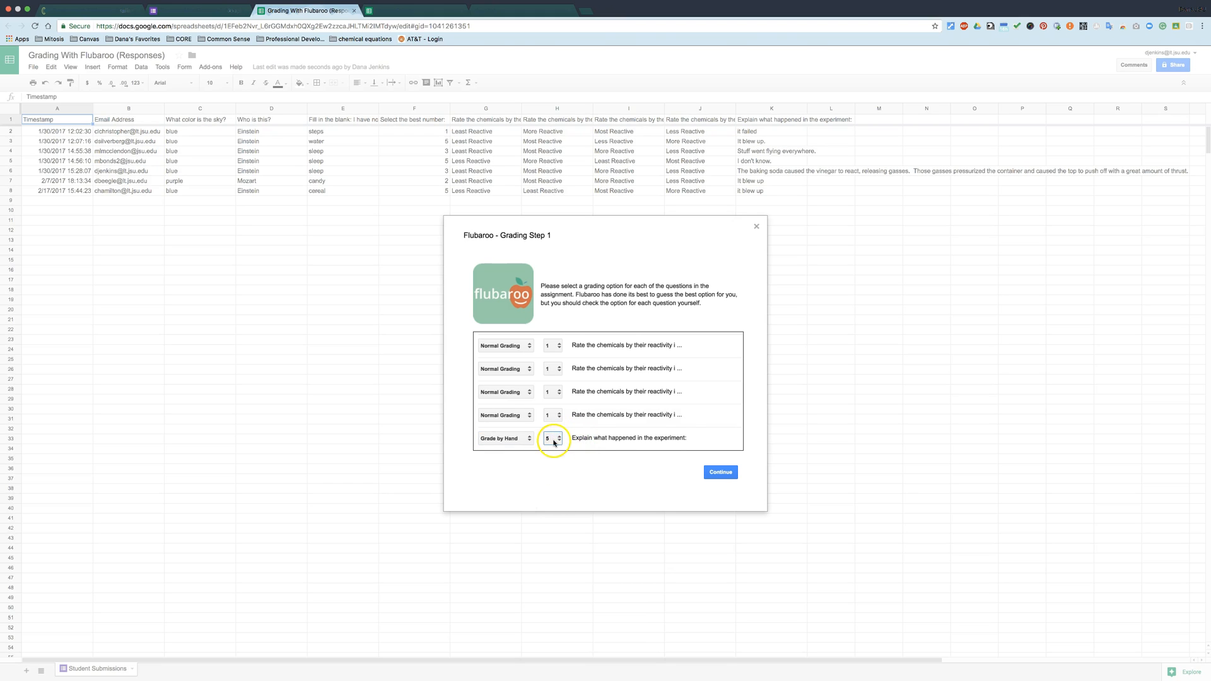
{"action": "left_click", "coordinate": [717, 475]}
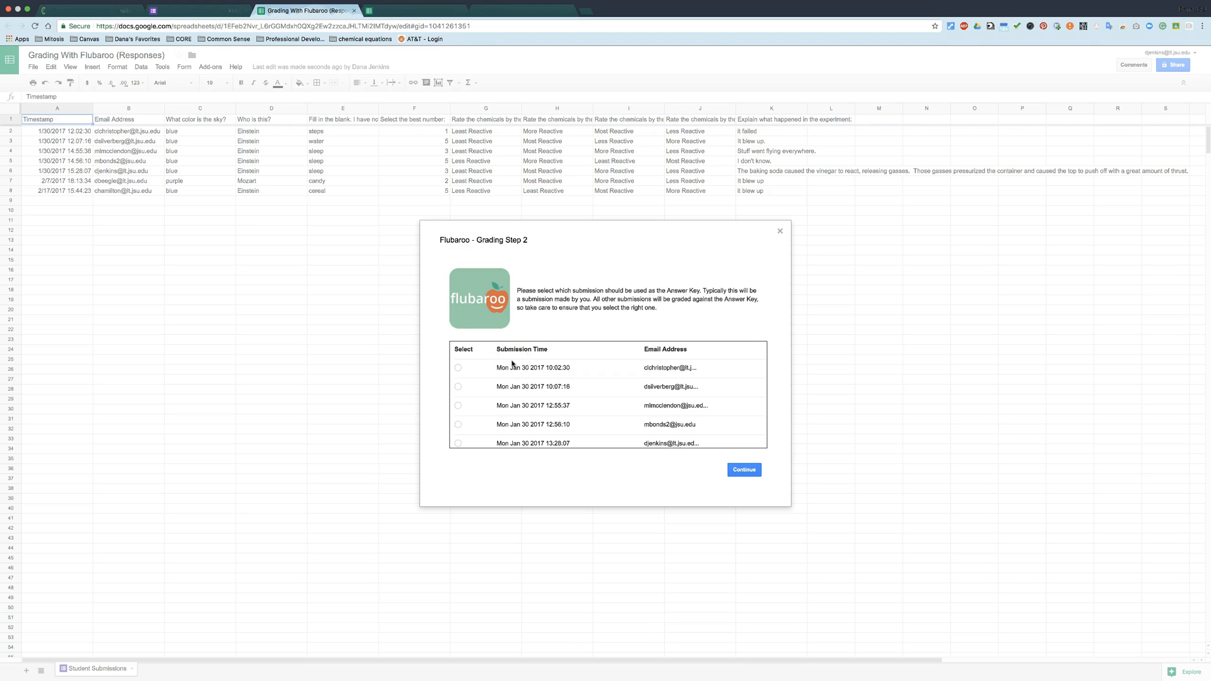
Use the Mon Jan 30 2017 13:28:07 submission as the answer key, grade the assignment, and dismiss the completion notice
{"action": "scroll", "coordinate": [501, 419], "scroll_direction": "down", "scroll_amount": 1}
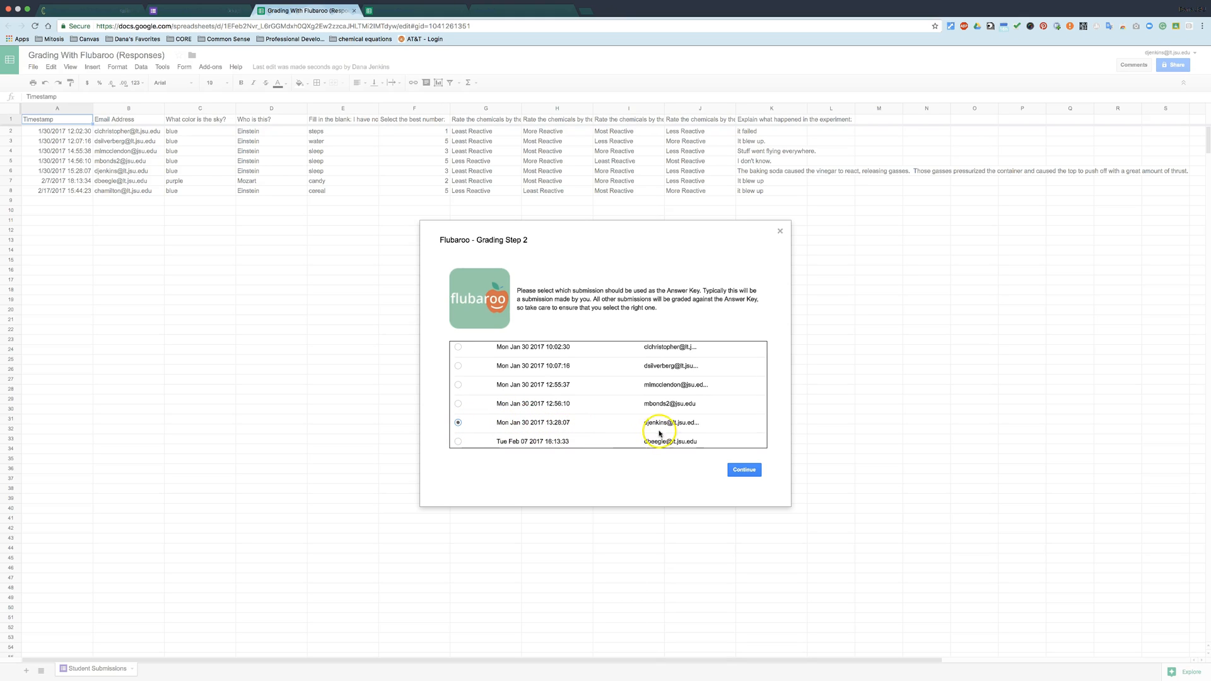
{"action": "left_click", "coordinate": [744, 470]}
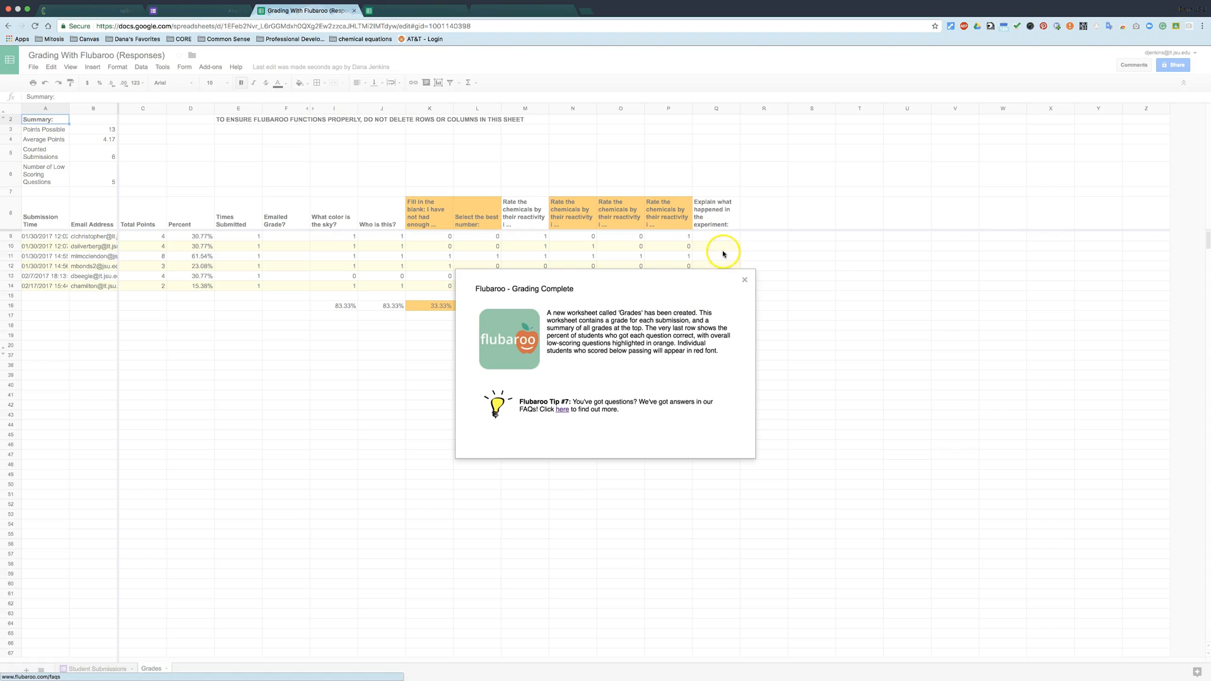
{"action": "left_click", "coordinate": [745, 279]}
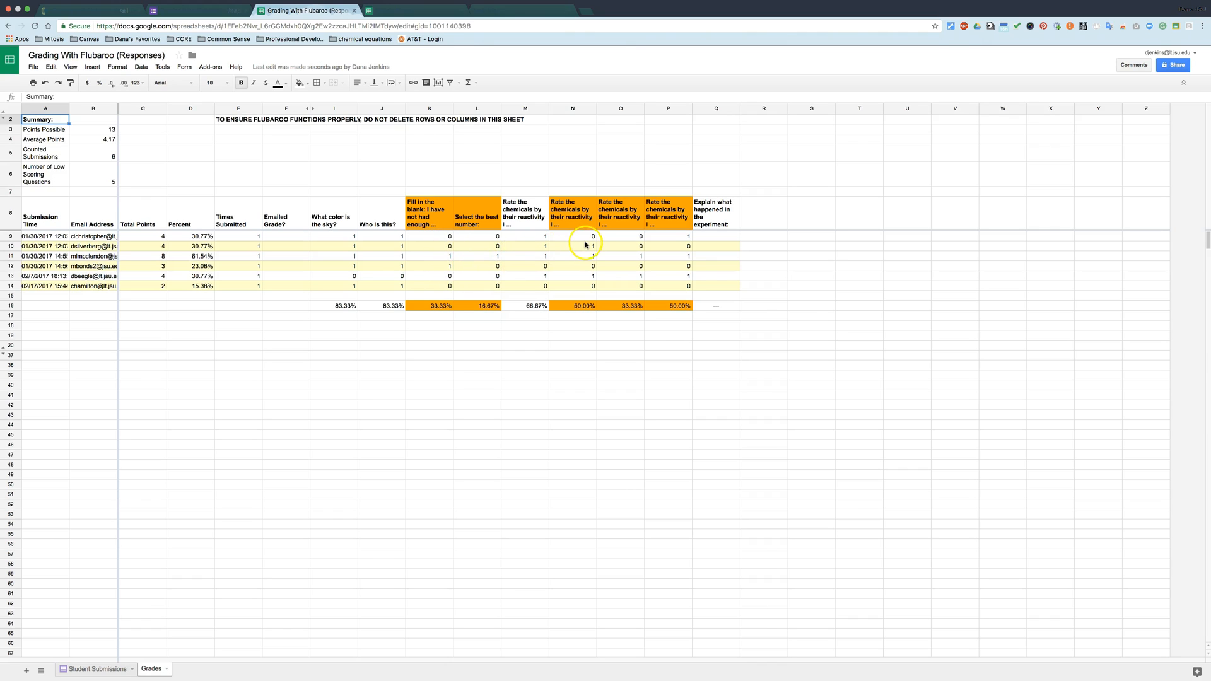
Open Flubaroo's hand grading for the experiment explanation question and give the first student's answer "it failed" 3 points
{"action": "left_click", "coordinate": [719, 208]}
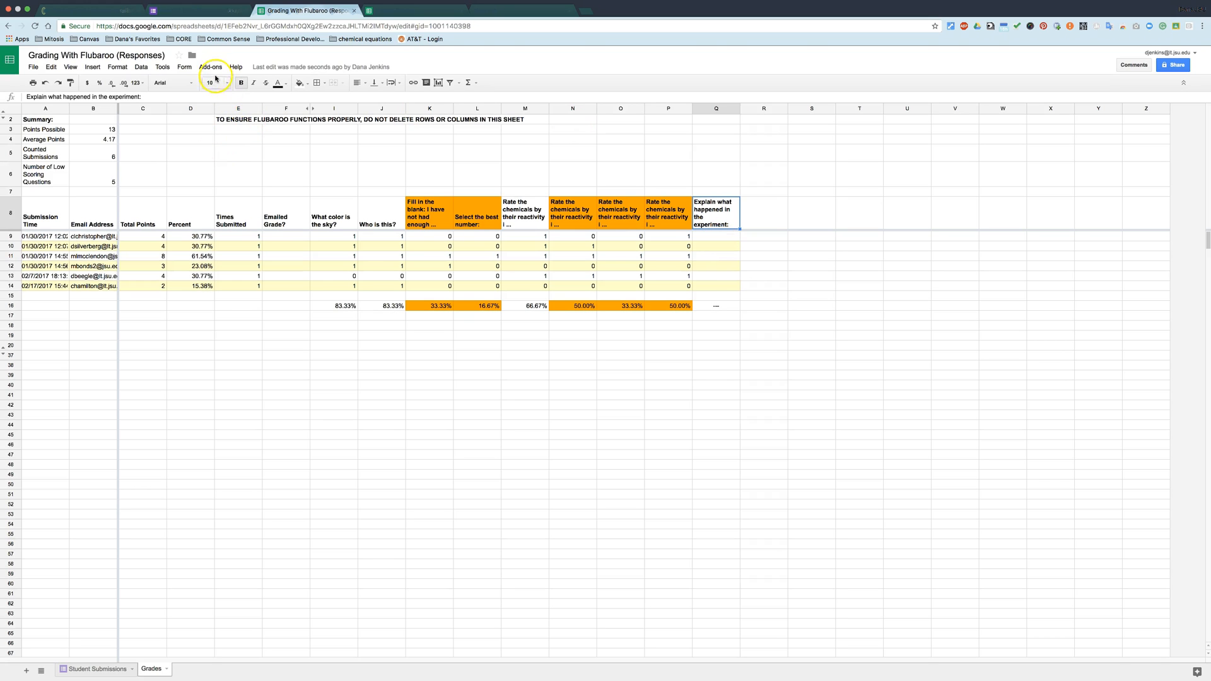
{"action": "left_click", "coordinate": [209, 67]}
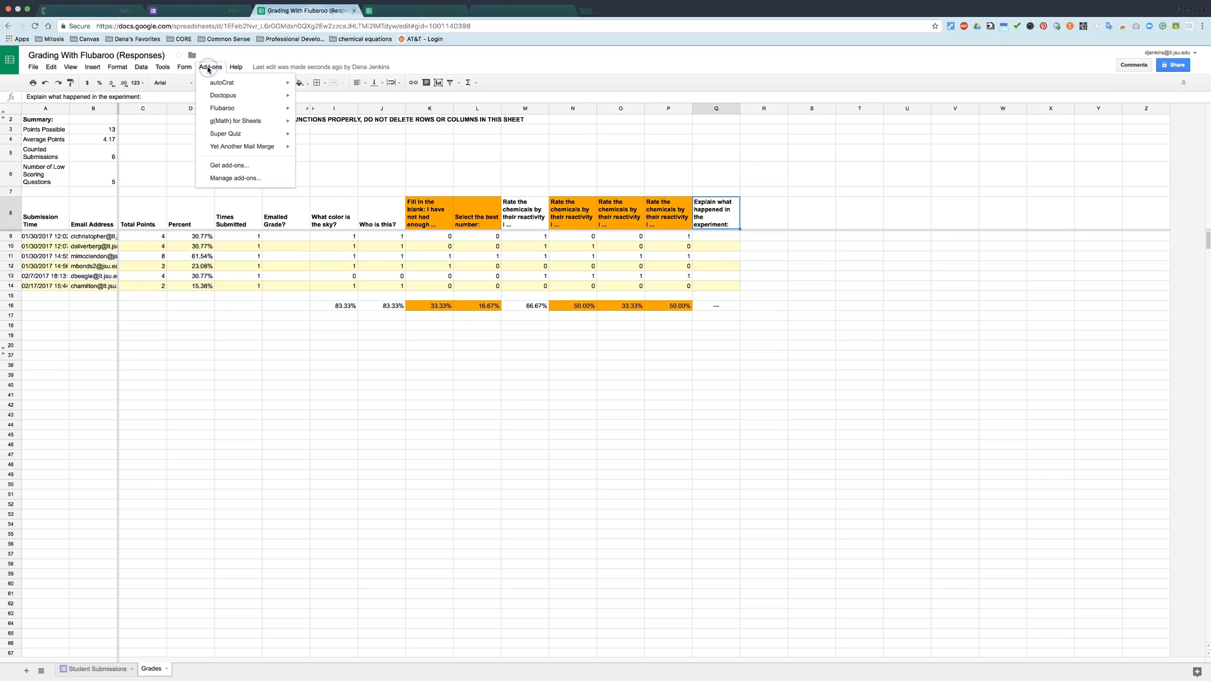
{"action": "mouse_move", "coordinate": [225, 108]}
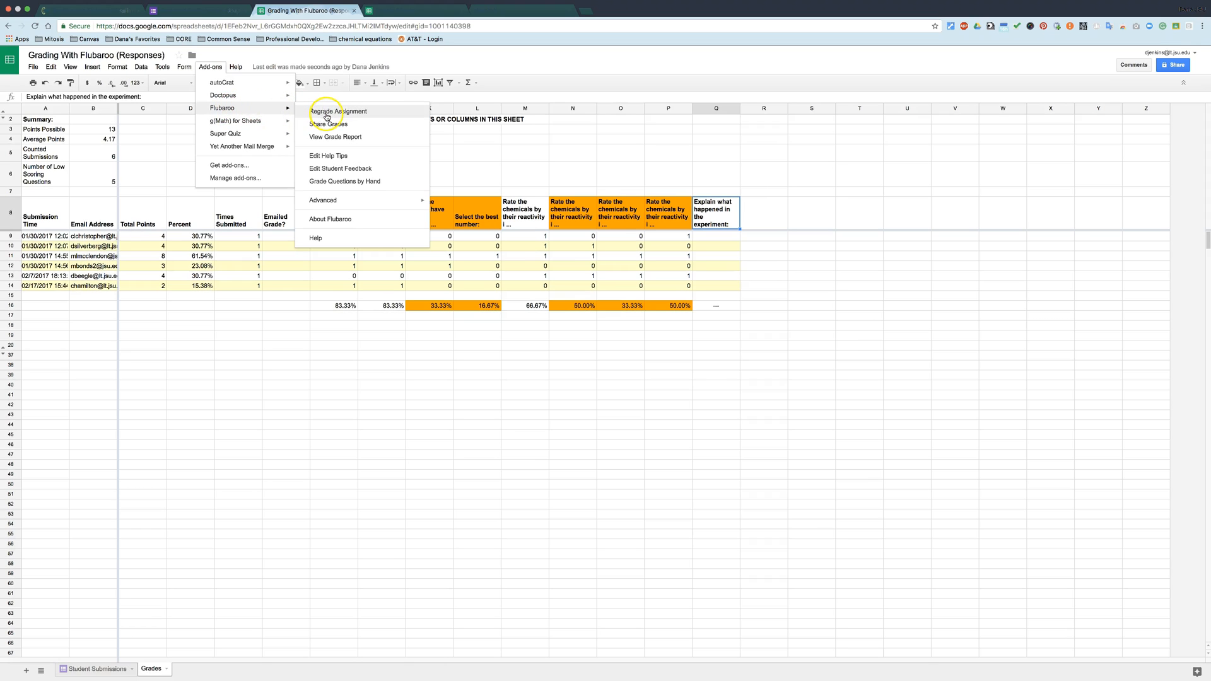
{"action": "left_click", "coordinate": [343, 182]}
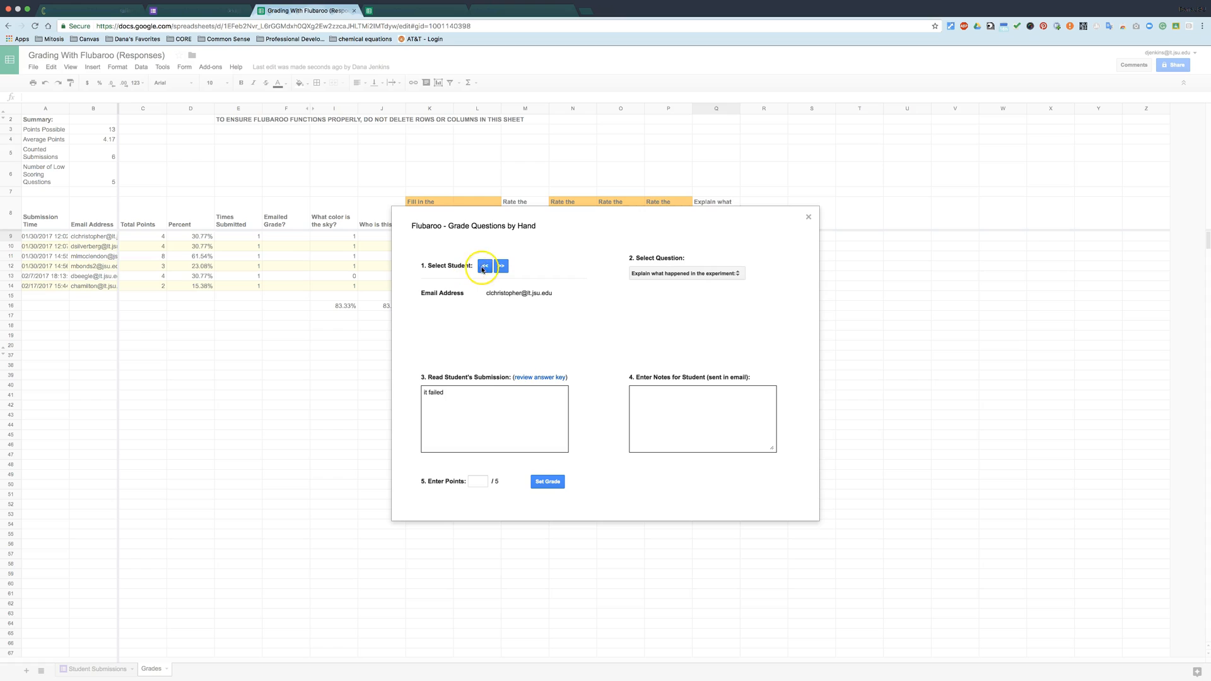
{"action": "left_click", "coordinate": [673, 400]}
{"action": "left_click", "coordinate": [481, 483]}
{"action": "left_click", "coordinate": [546, 482]}
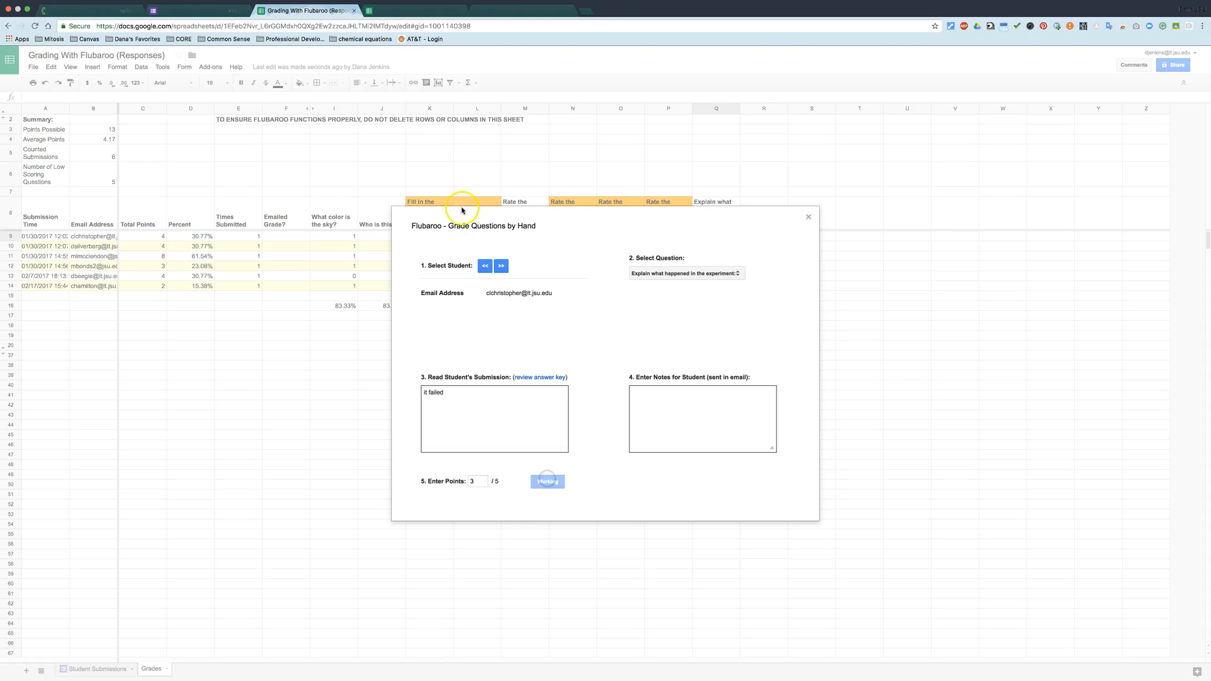
Grade the second and third students' answers, "It blew up." and "Stuff went flying everywhere.", with 4 points each
{"action": "left_click", "coordinate": [501, 266]}
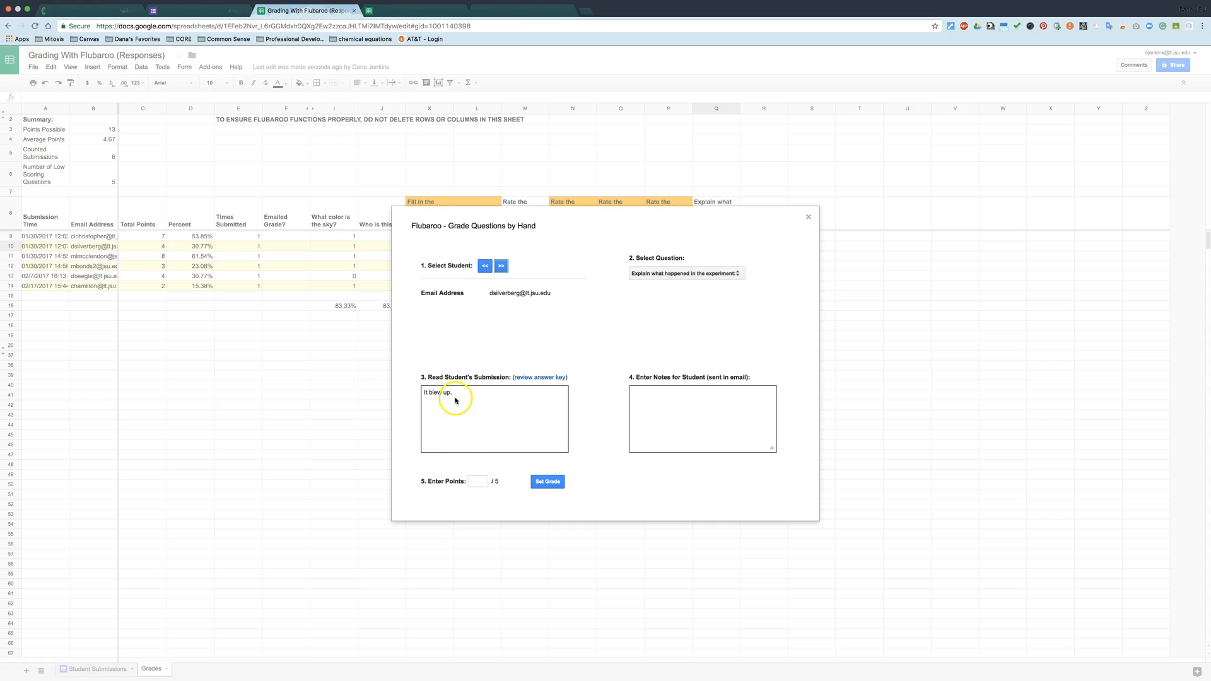
{"action": "left_click", "coordinate": [476, 479]}
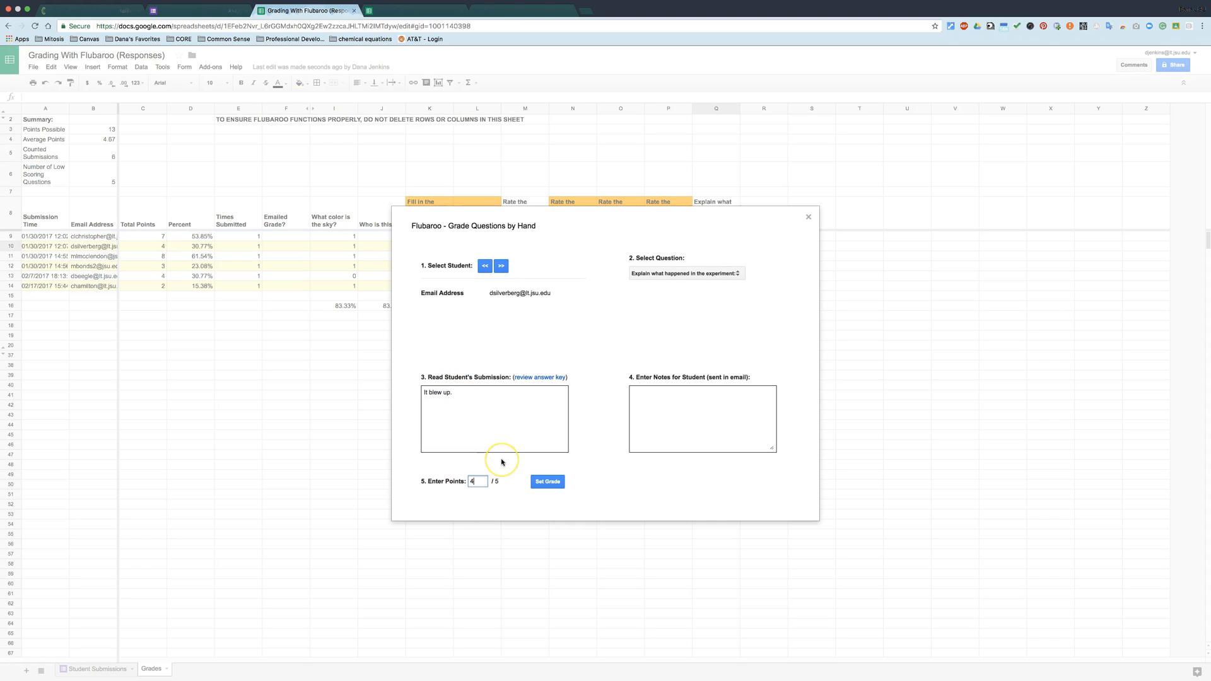
{"action": "left_click", "coordinate": [543, 481]}
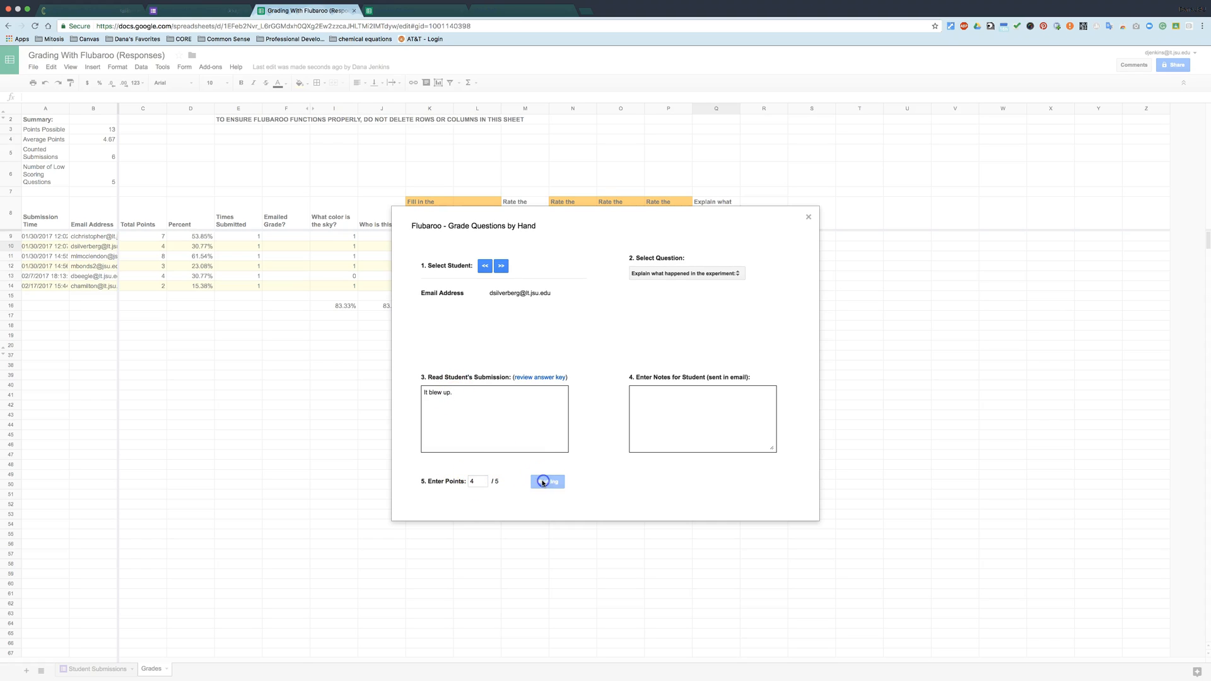
{"action": "left_click", "coordinate": [472, 407]}
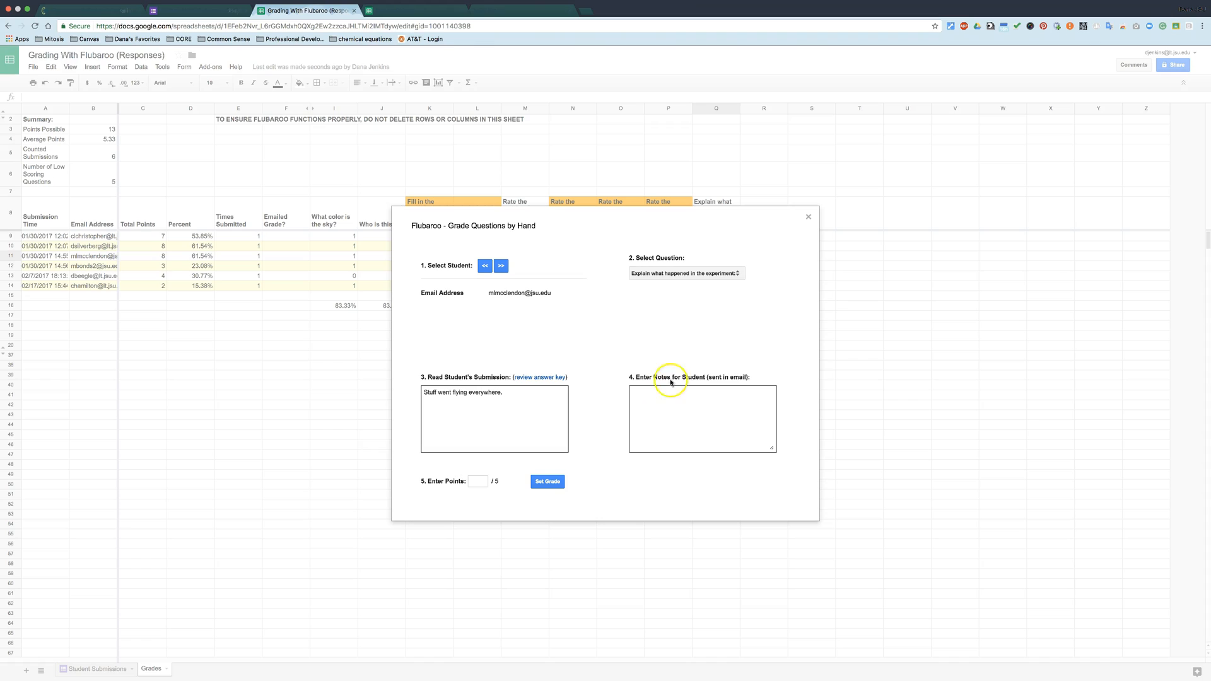
{"action": "left_click", "coordinate": [480, 482]}
{"action": "left_click", "coordinate": [547, 483]}
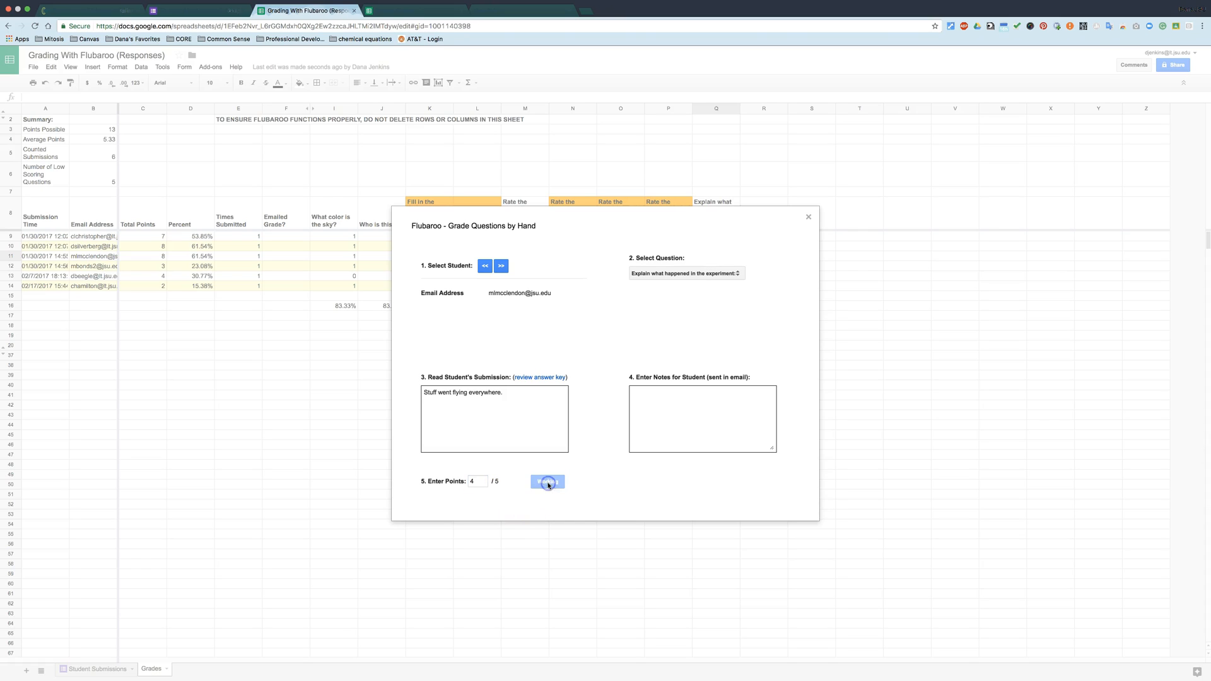
Grade the answer "I don't know." with 0 points and the last two students' "it blew up" answers with 4 points each
{"action": "left_click", "coordinate": [479, 483]}
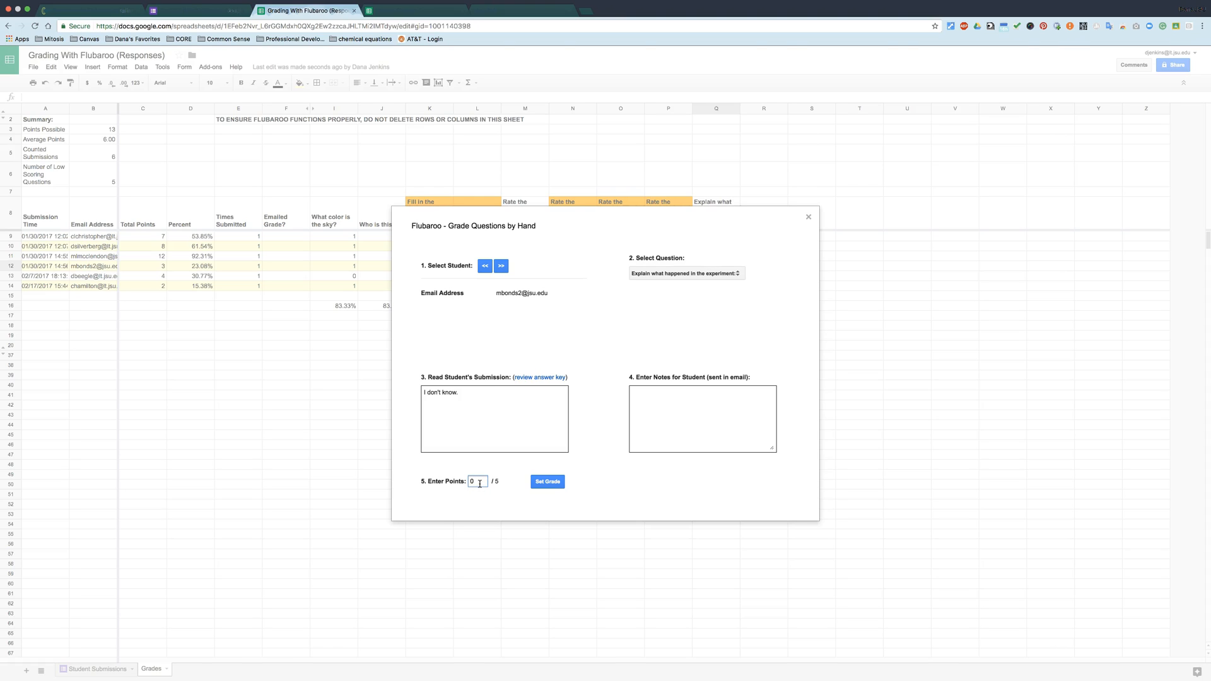
{"action": "left_click", "coordinate": [540, 483]}
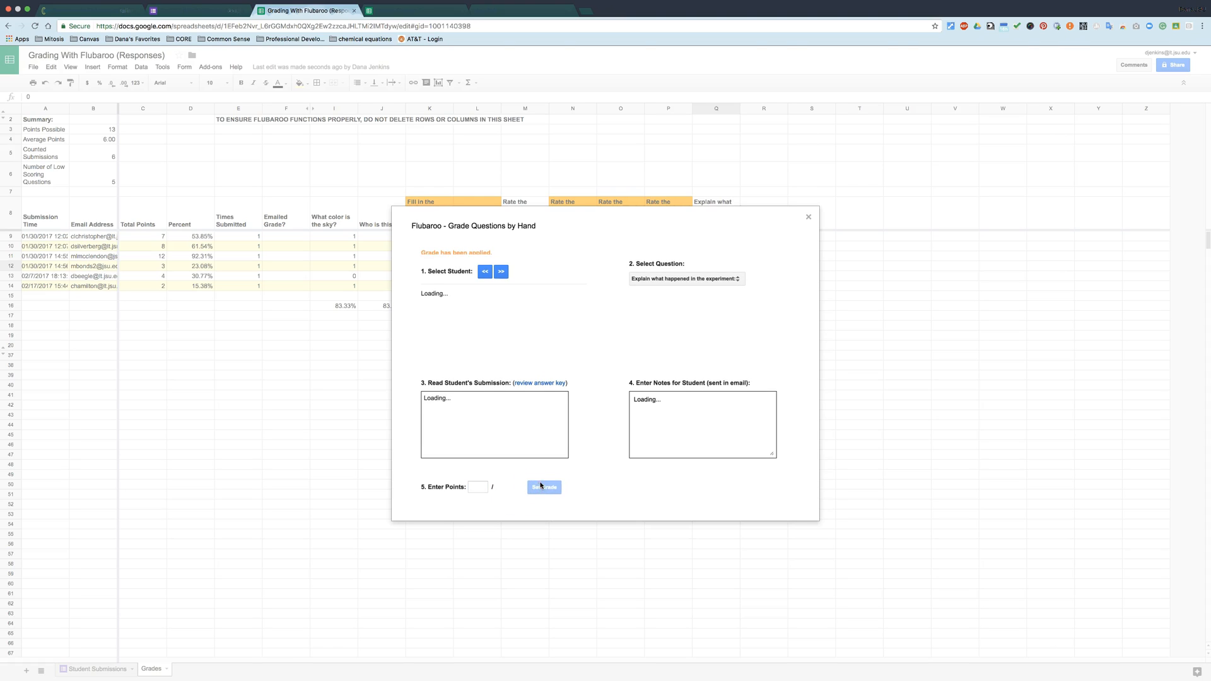
{"action": "left_click", "coordinate": [478, 482]}
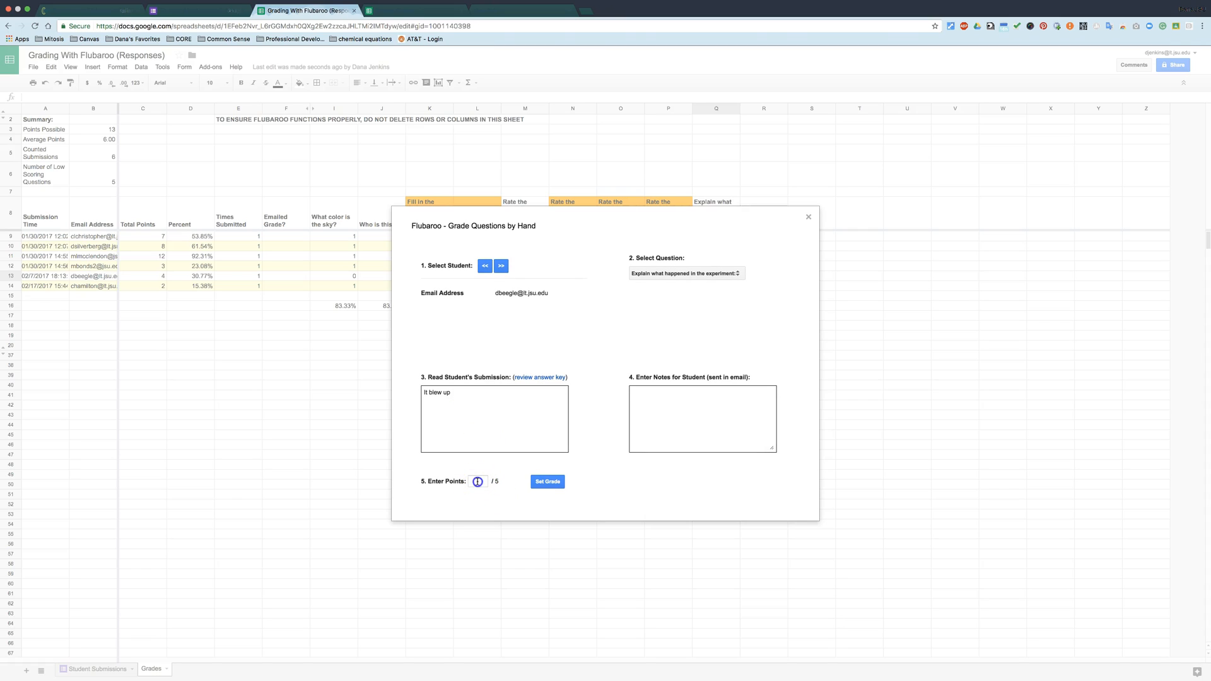
{"action": "left_click", "coordinate": [548, 481]}
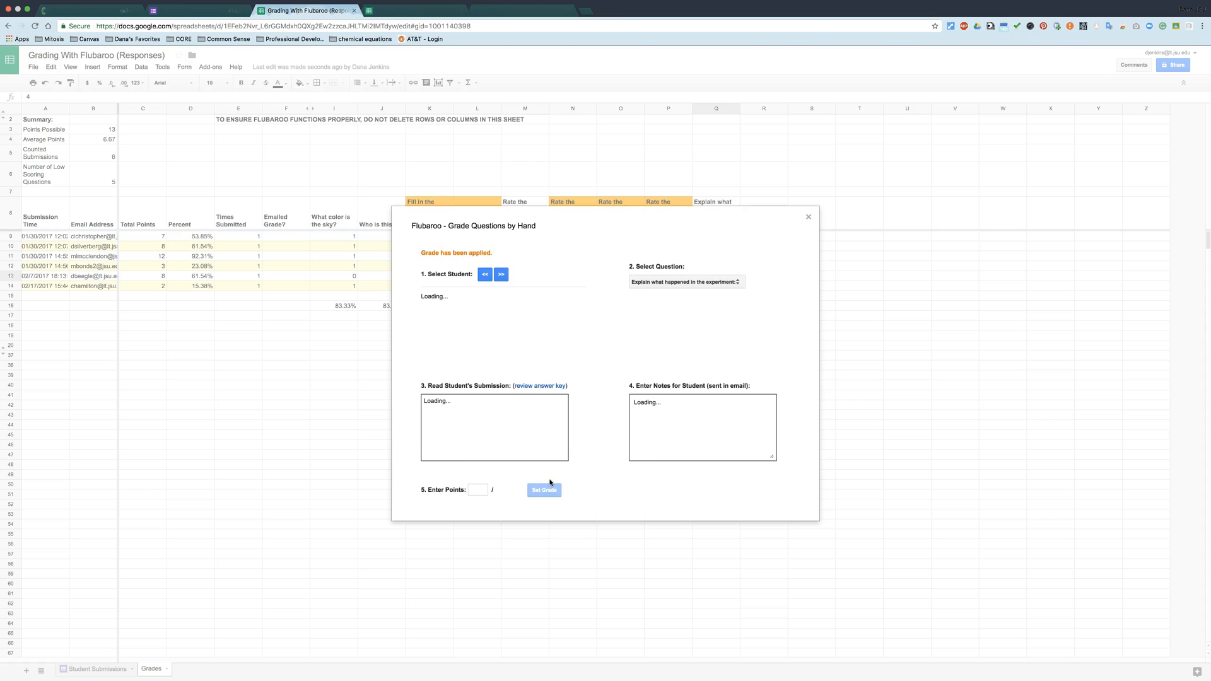
{"action": "left_click", "coordinate": [476, 482]}
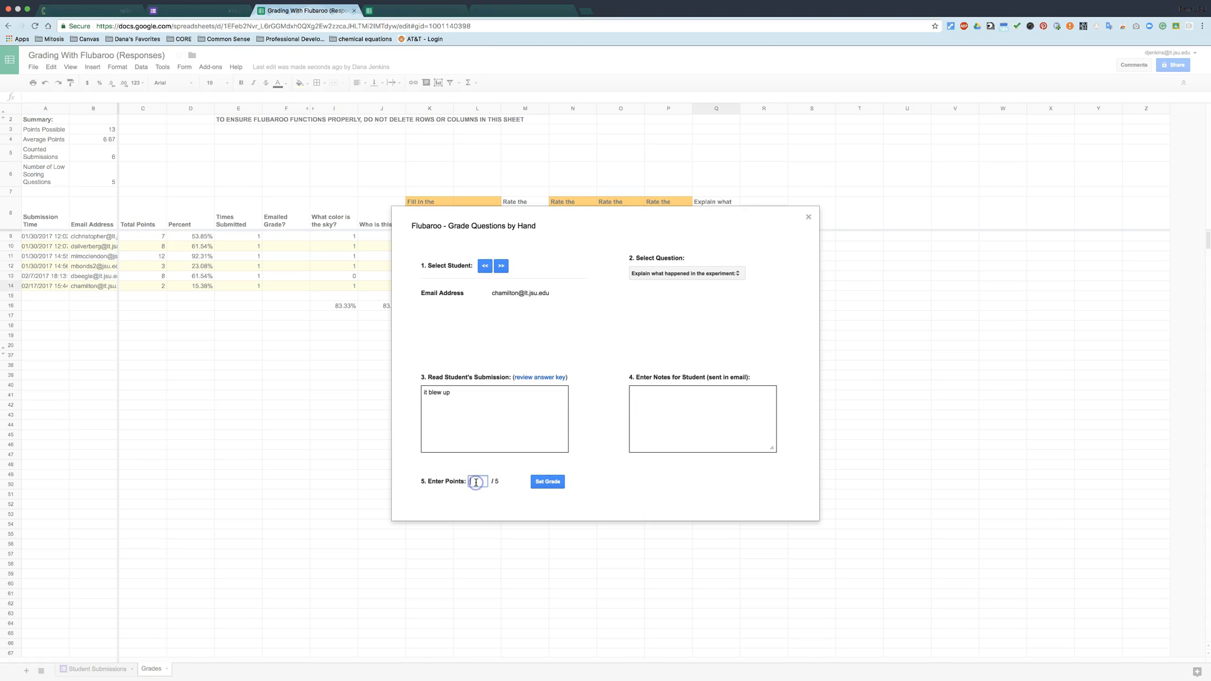
{"action": "left_click", "coordinate": [546, 483]}
Keep the first student's grade at 3 points and close the hand-grading dialog
{"action": "left_click", "coordinate": [478, 482]}
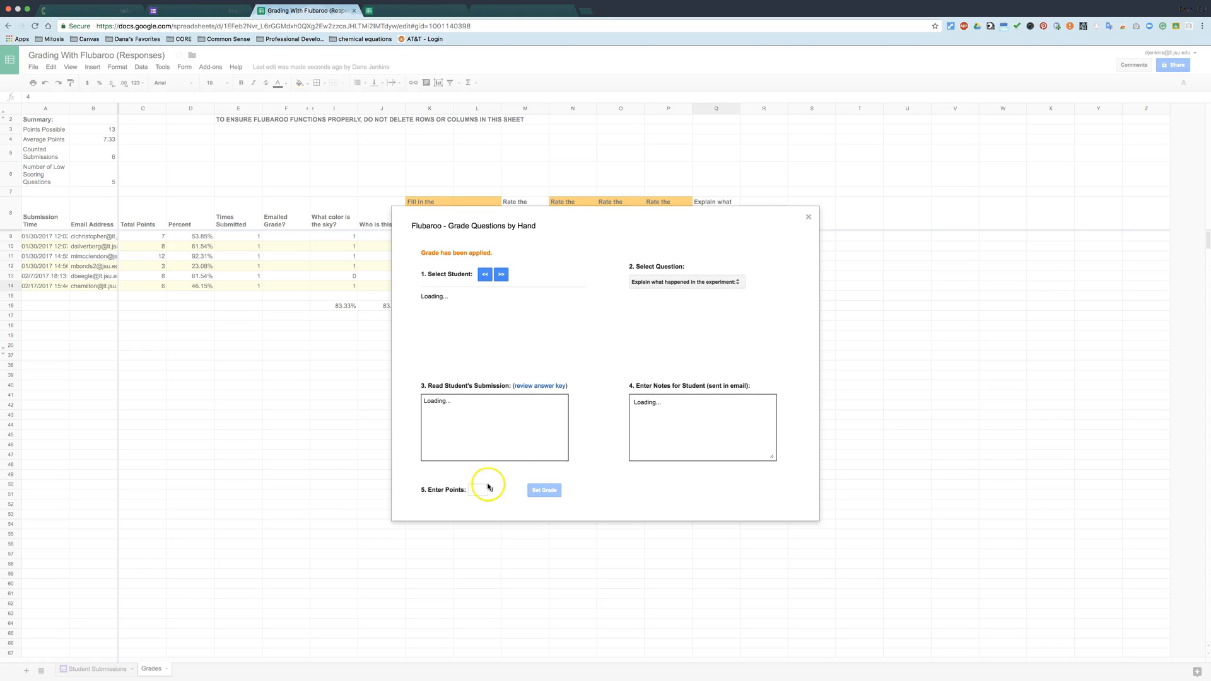
{"action": "type", "text": "3"}
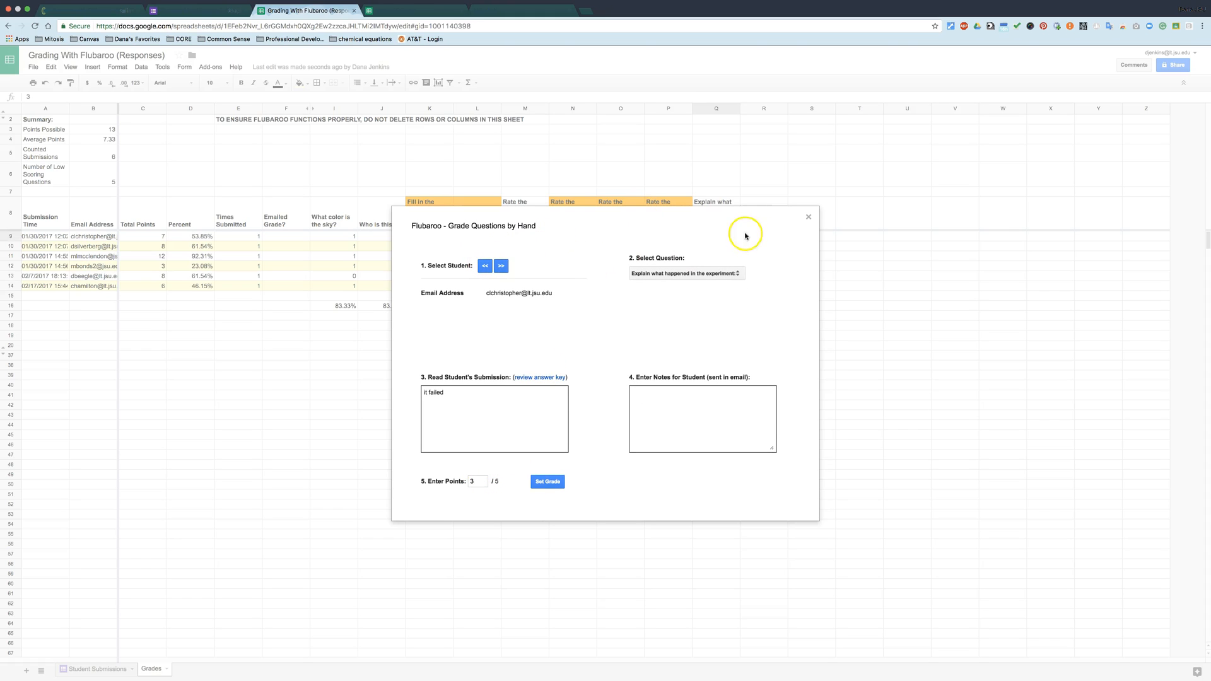
{"action": "left_click", "coordinate": [809, 218]}
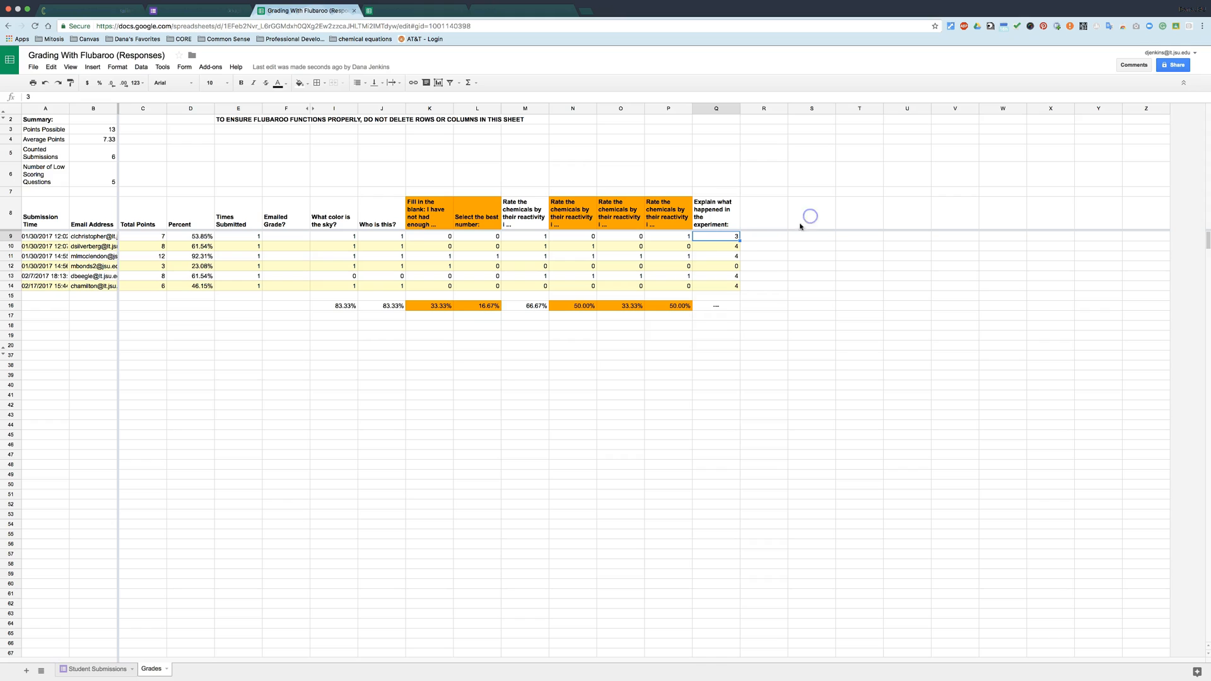